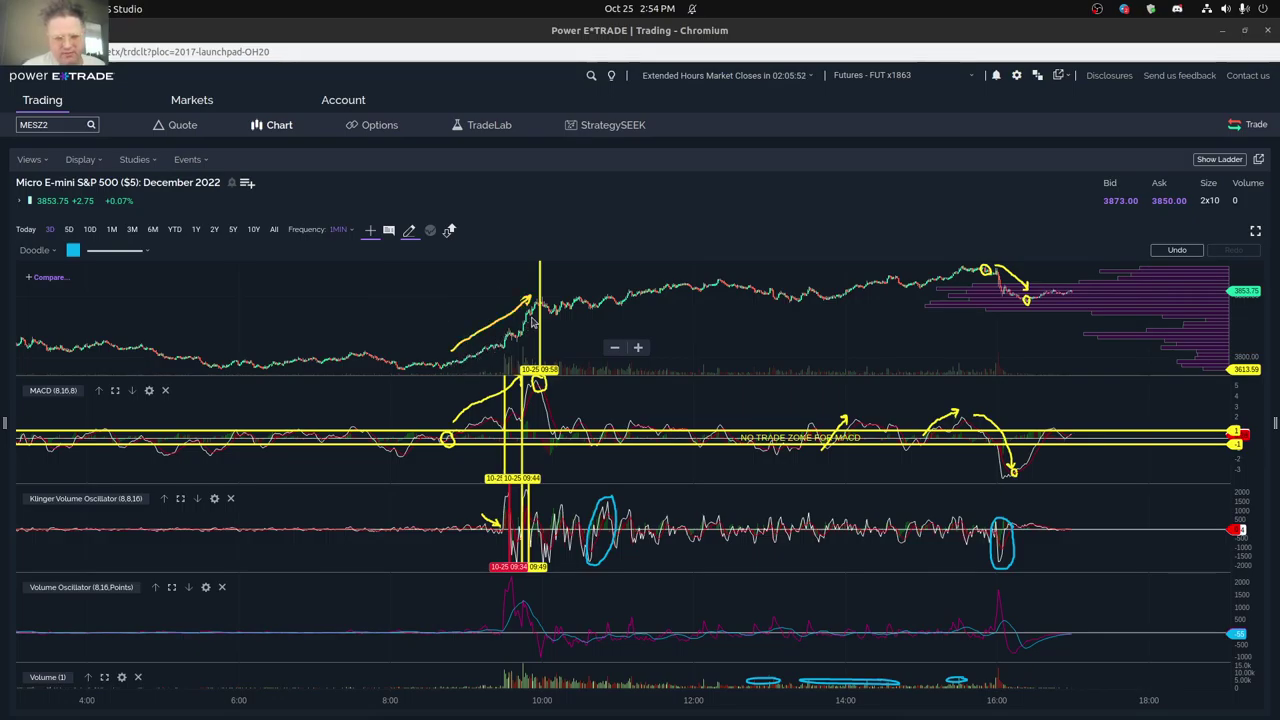
Leave drawing mode and move the lower boundary line of the MACD no-trade zone to -0.6
scroll(460, 300, up, 3)
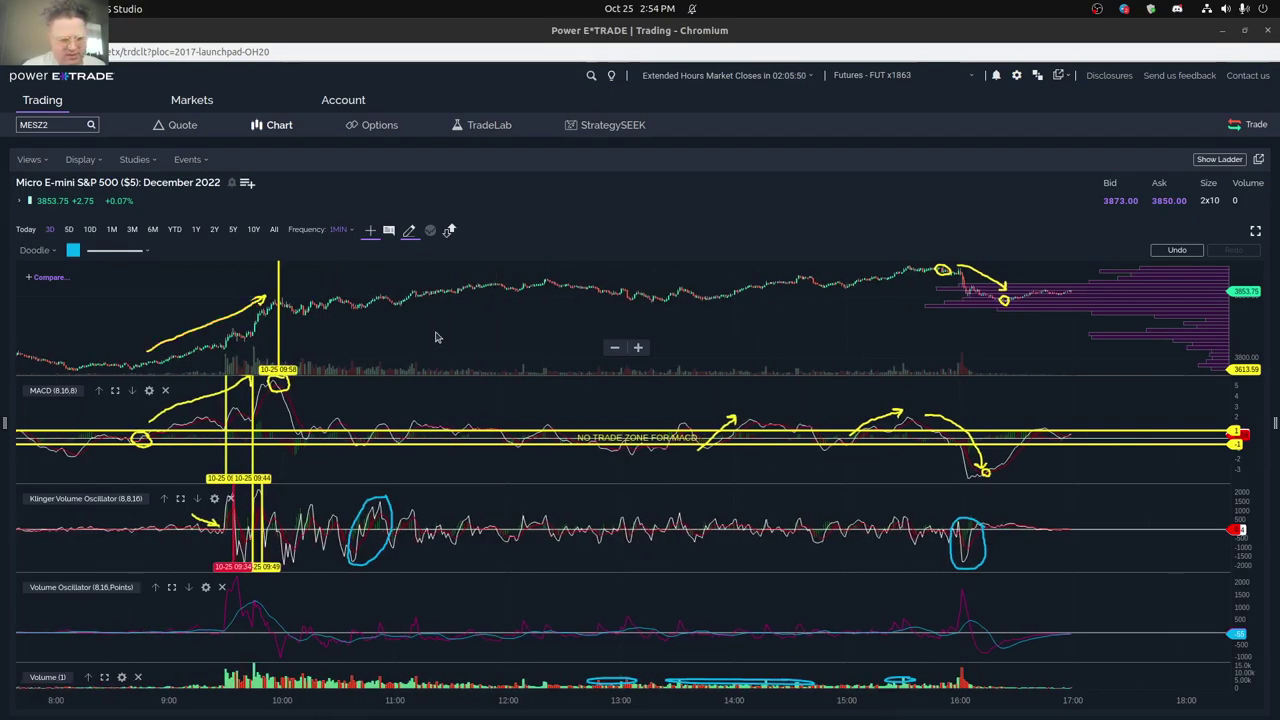
click(356, 344)
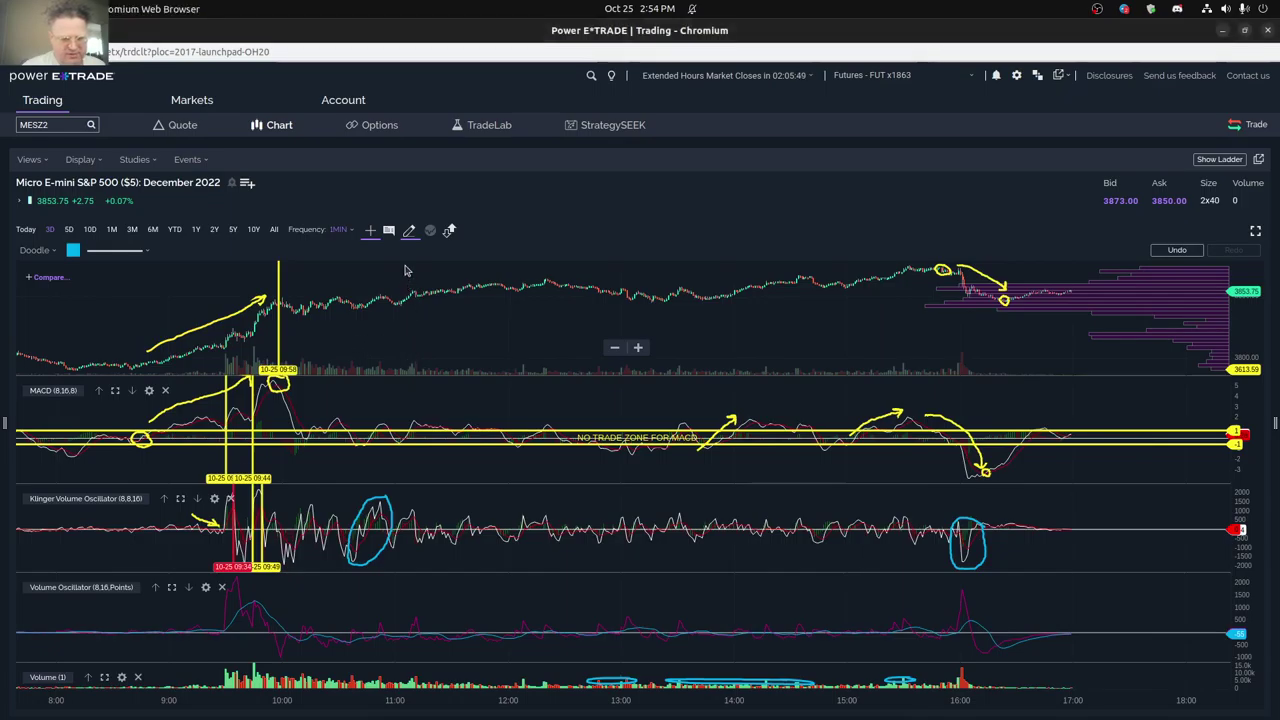
key(Escape)
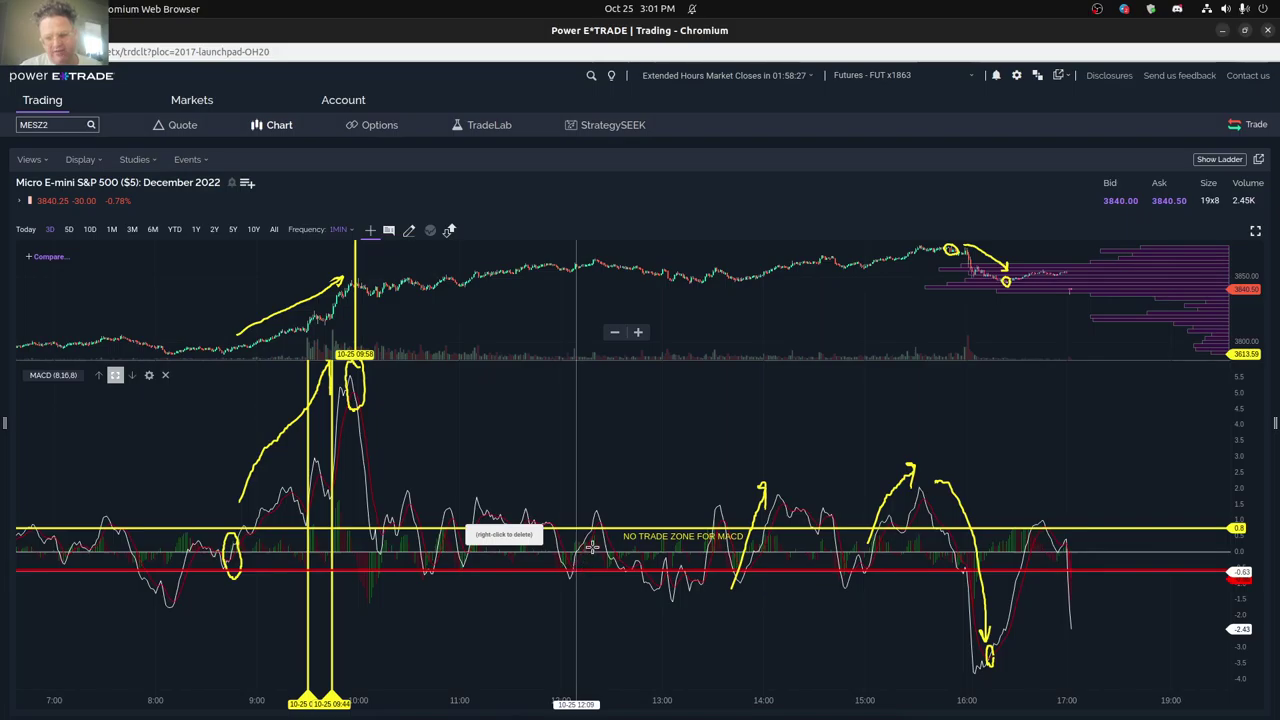
drag(592, 548, 606, 528)
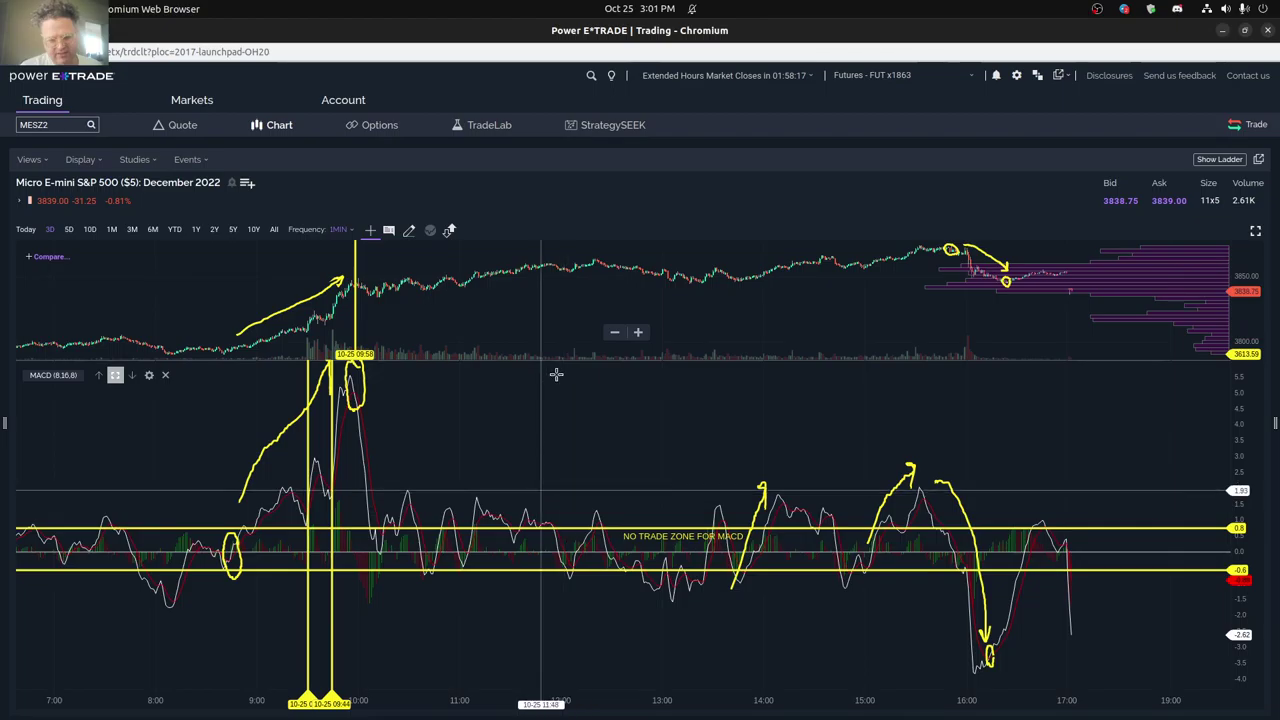
Show the order ladder beside the chart to view the bids and asks, and hide it again
click(1214, 160)
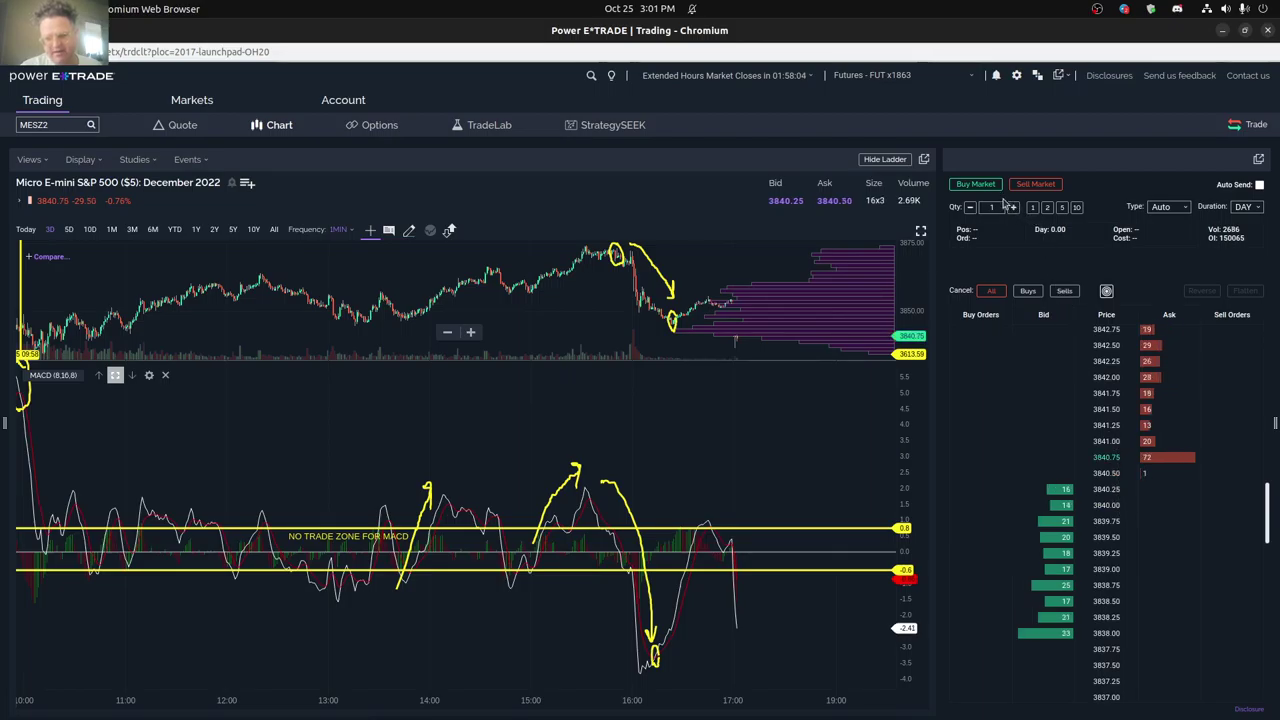
click(877, 161)
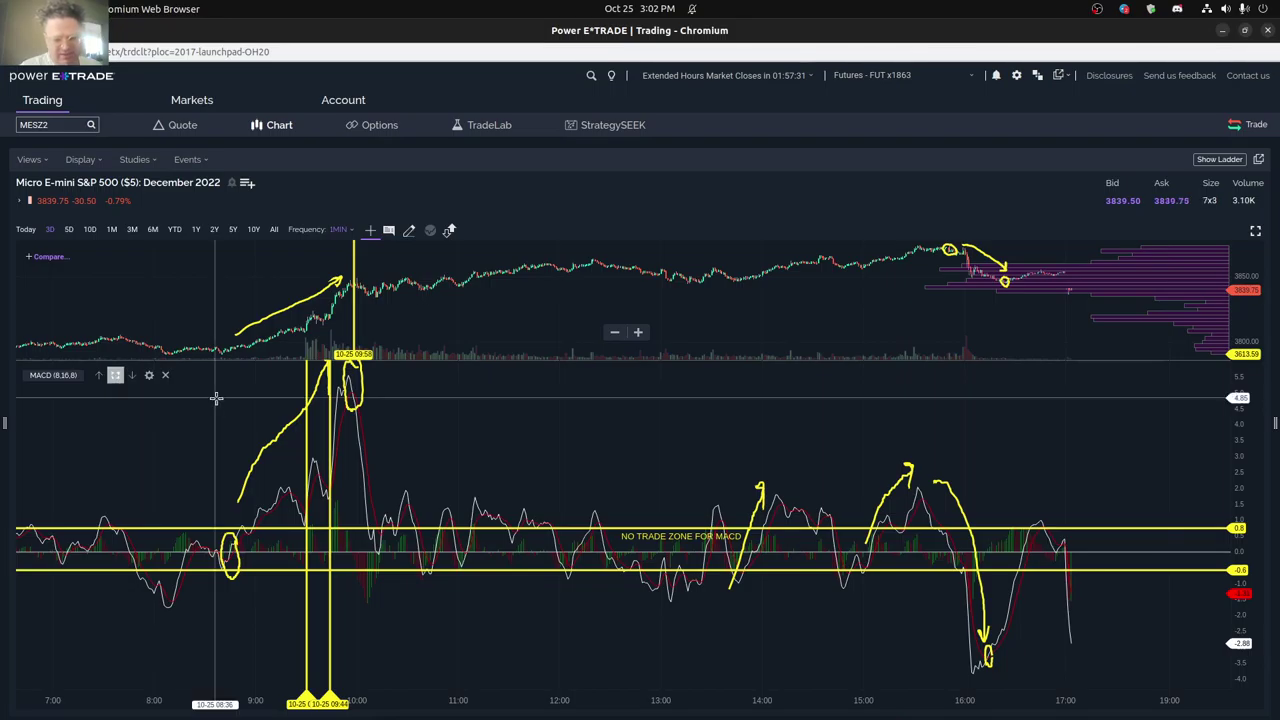
Enlarge the Klinger Volume Oscillator pane instead of the MACD, examine its swings across the trading day, and restore the stacked panes
click(115, 376)
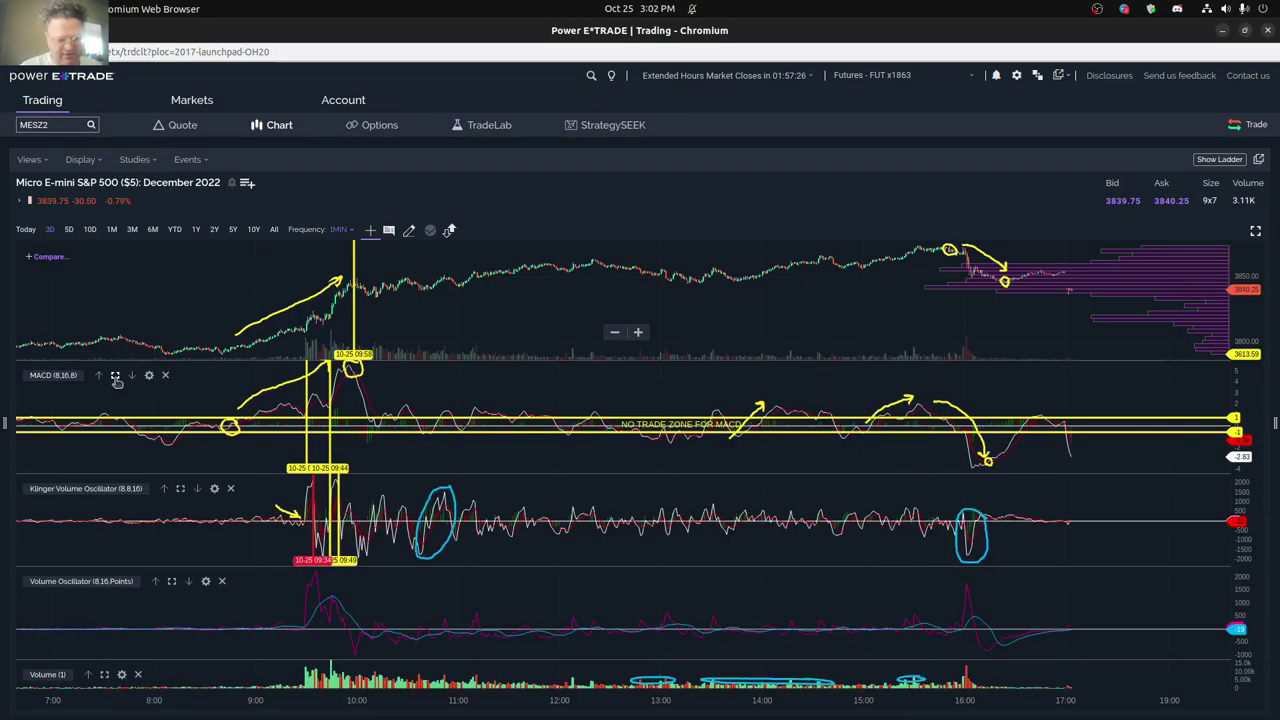
click(180, 489)
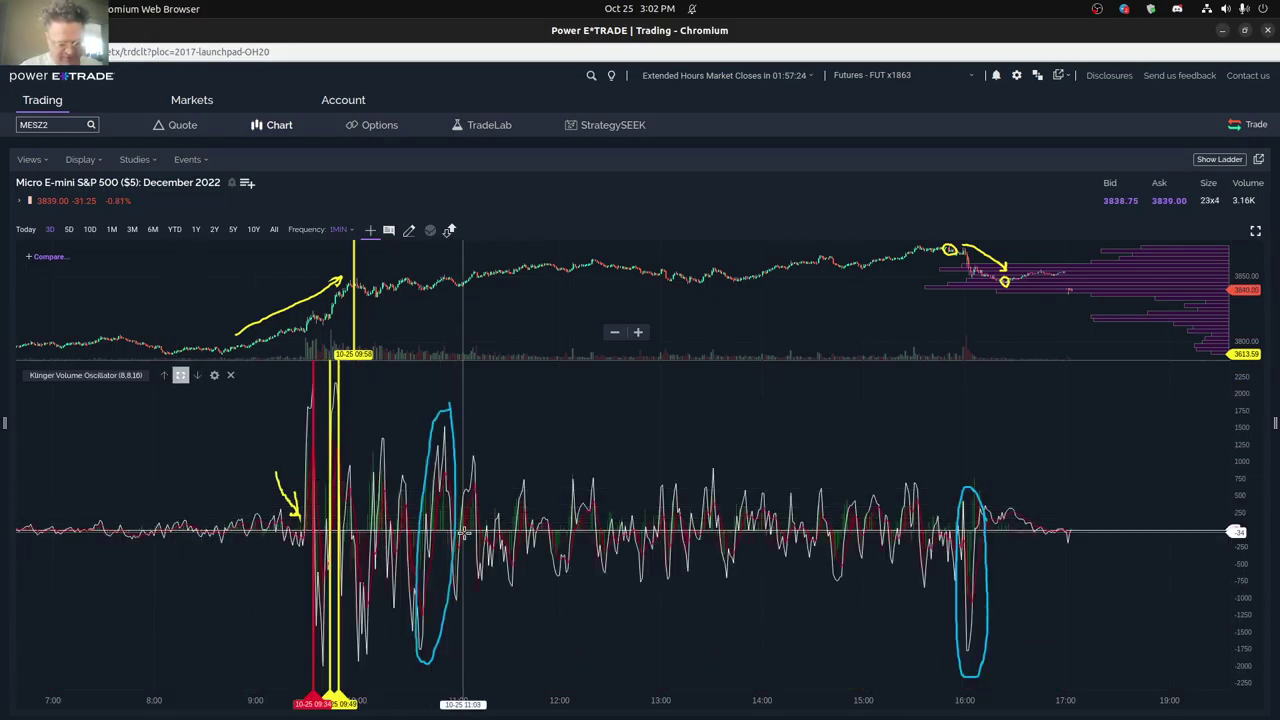
scroll(463, 533, up, 4)
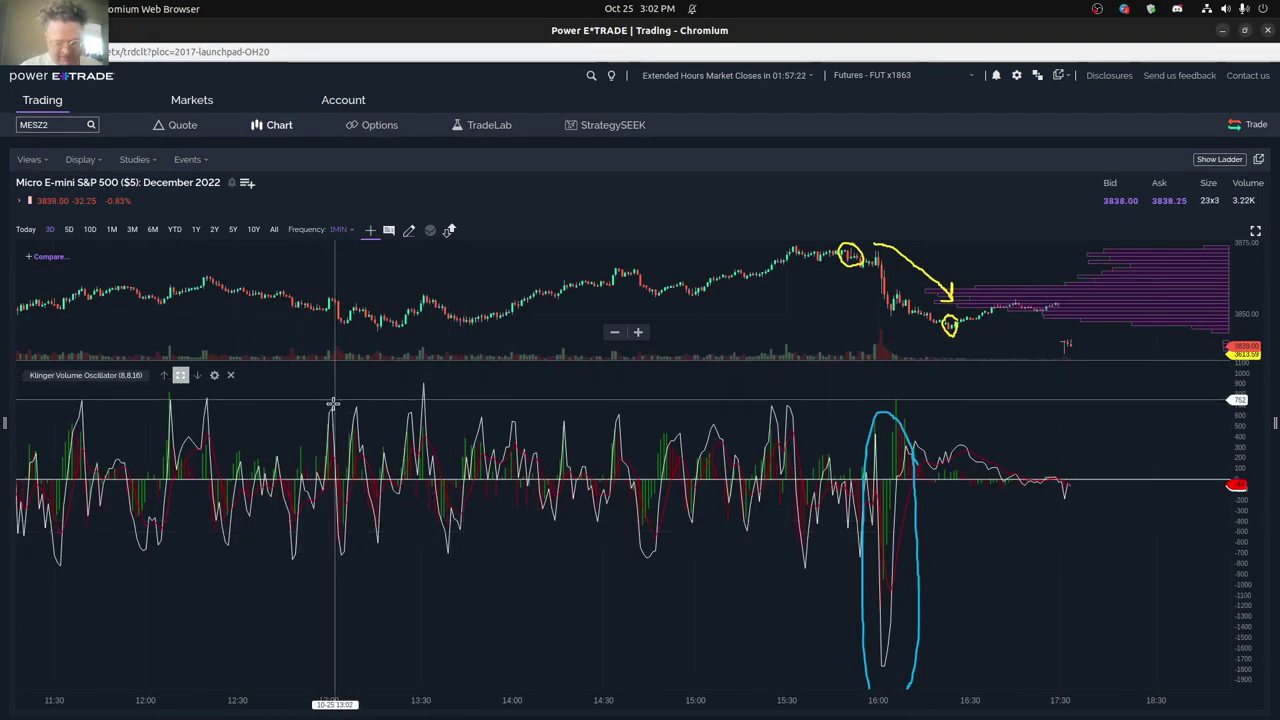
drag(333, 403, 721, 405)
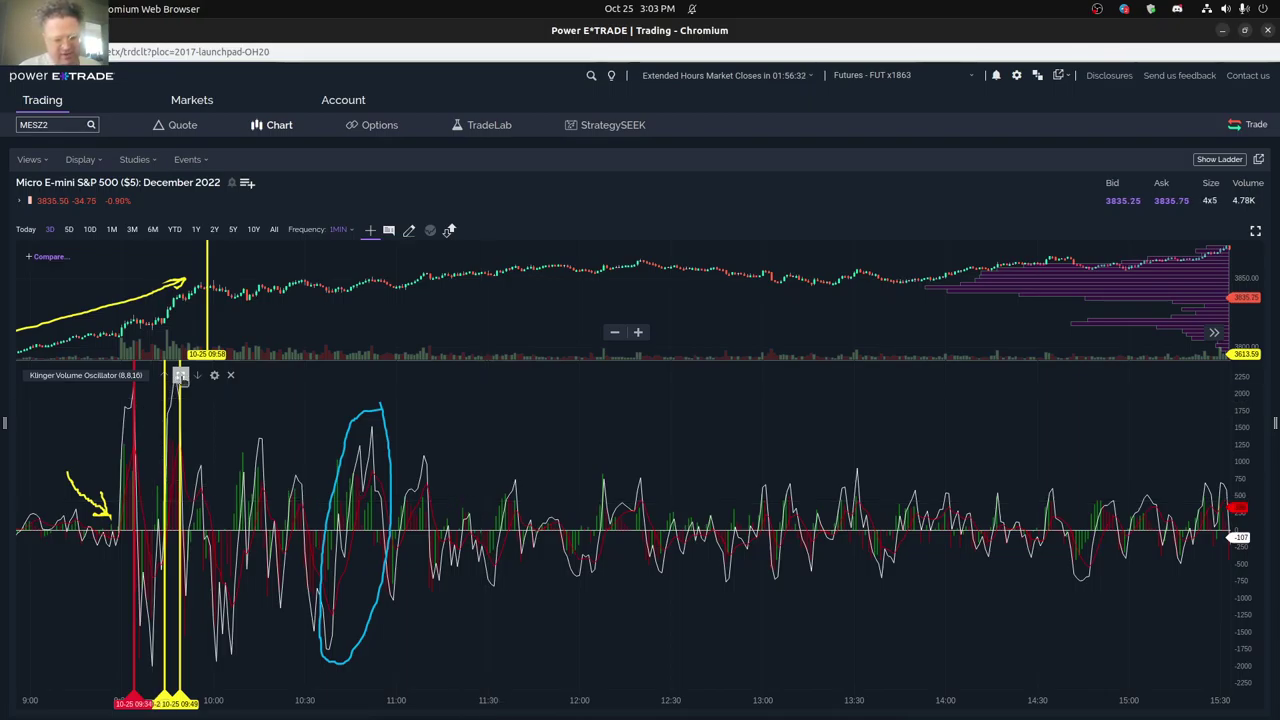
click(181, 375)
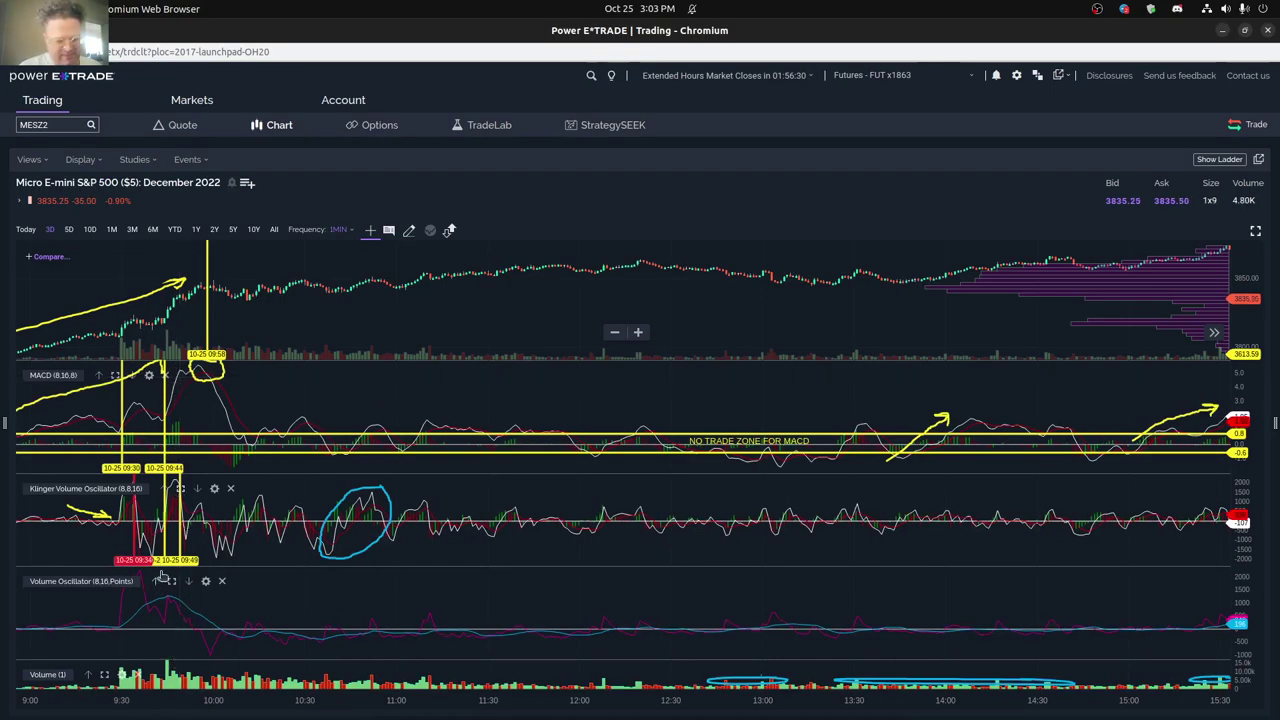
Examine the Volume Oscillator in an enlarged pane, restore it, and enlarge the Klinger Volume Oscillator
click(172, 581)
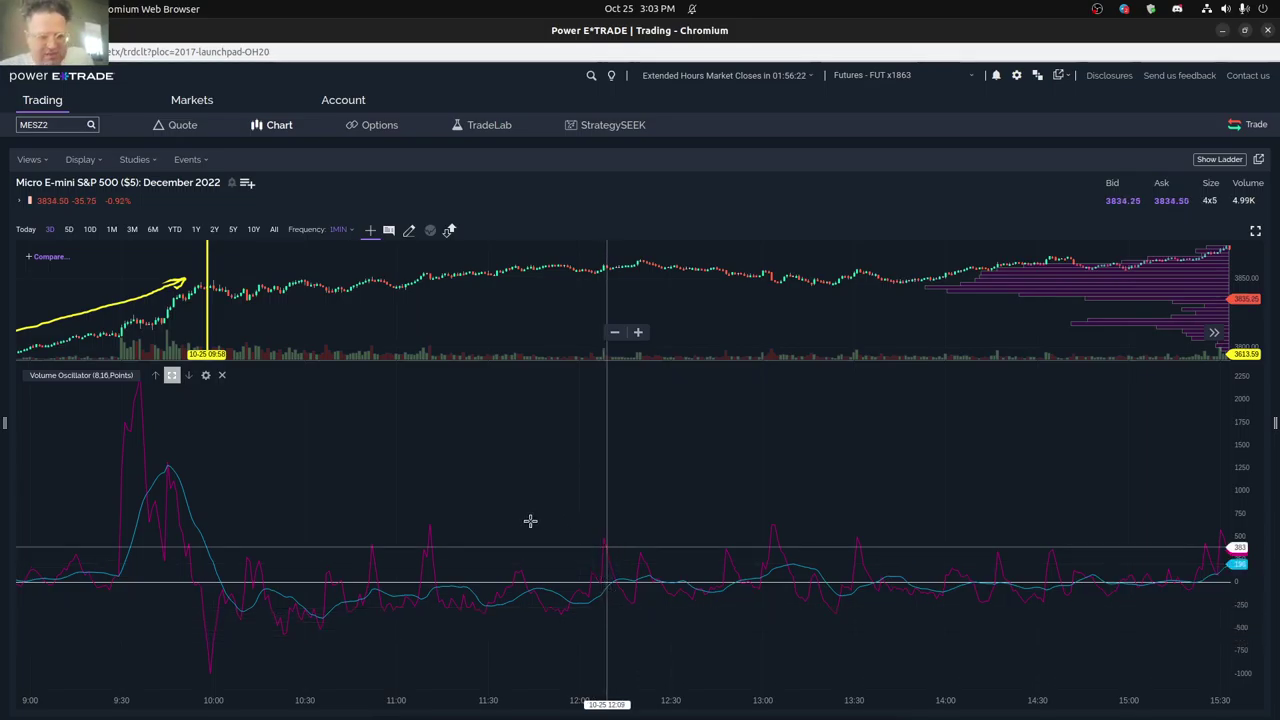
click(172, 376)
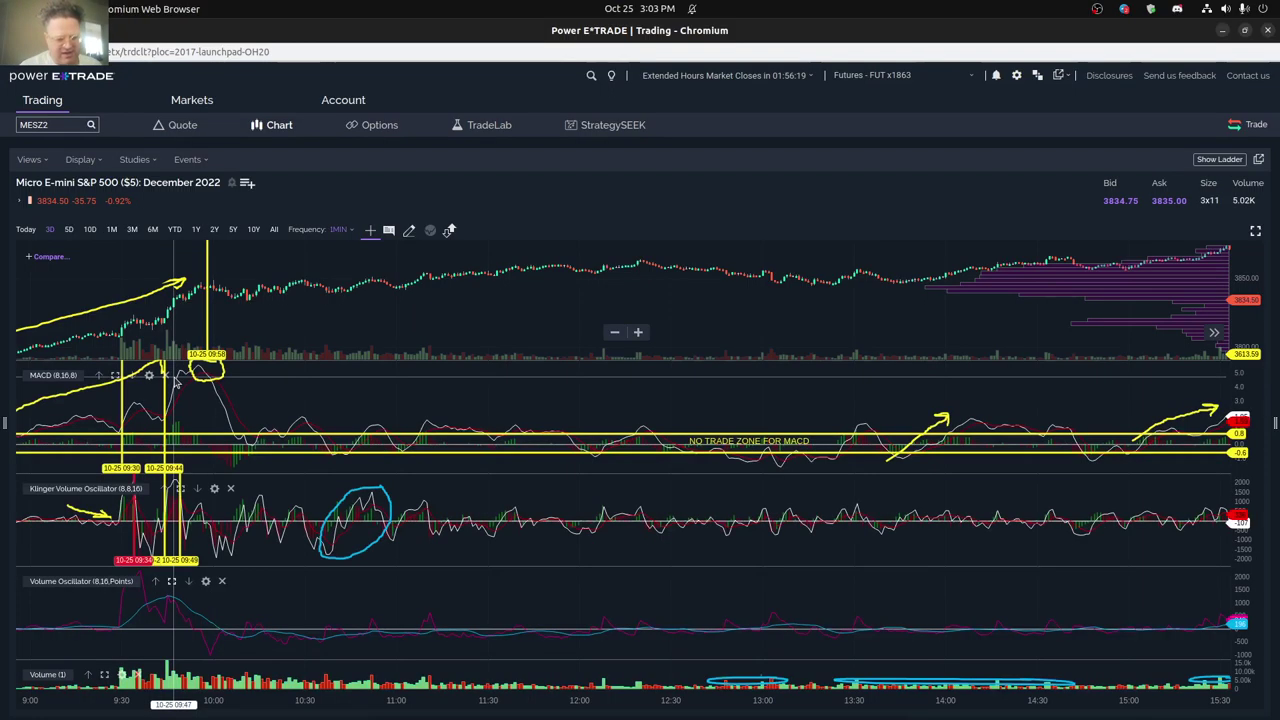
click(181, 489)
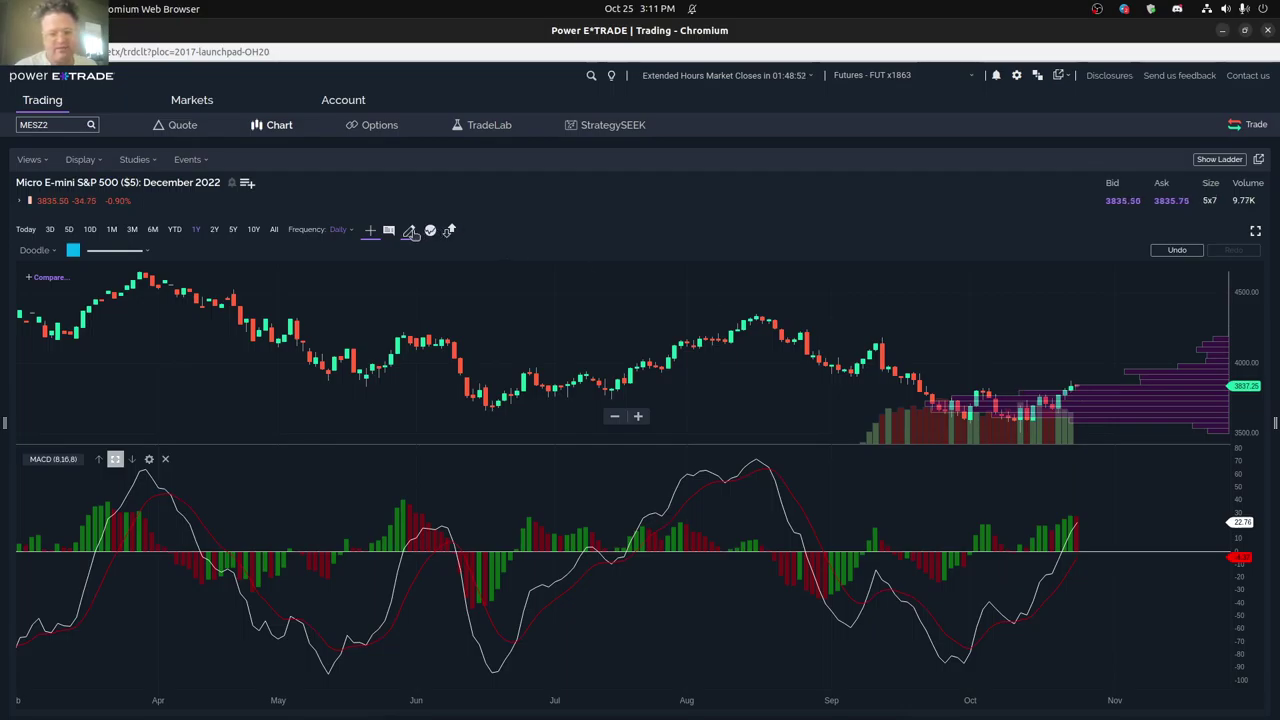
Use the Measure tool on the daily price chart to gauge a drop of about 100 points from the latest price
click(409, 230)
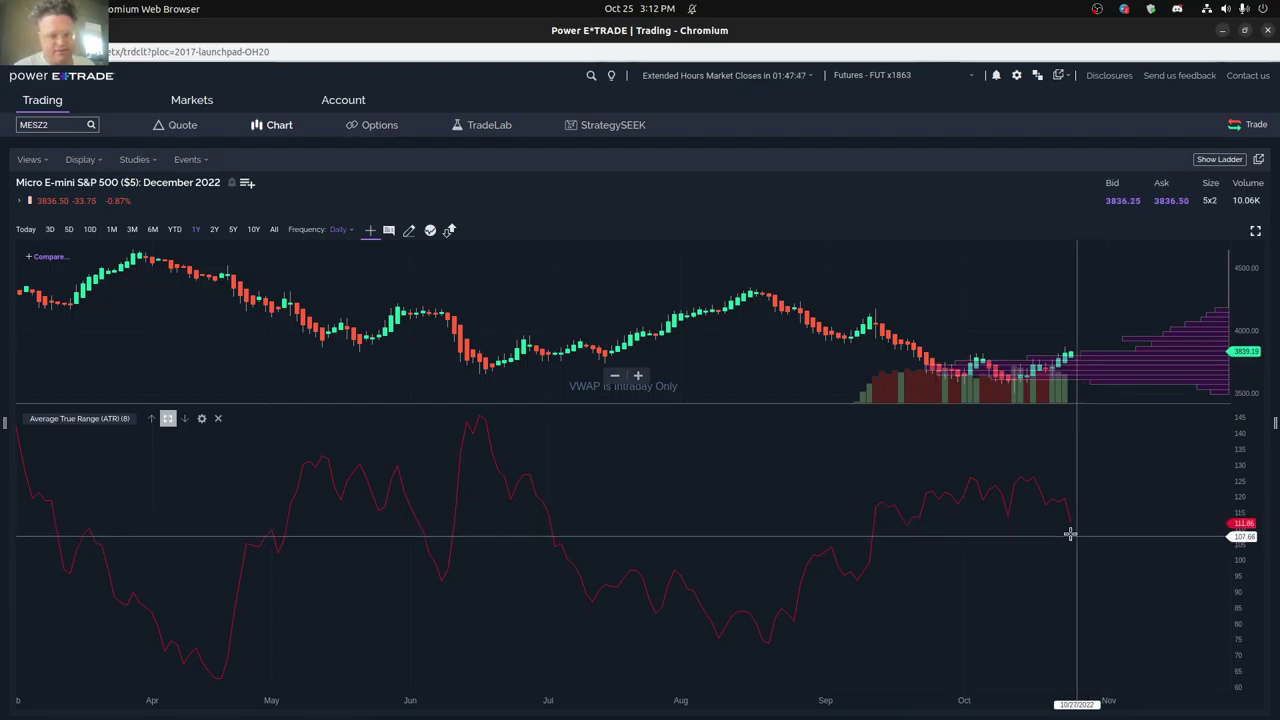
click(410, 232)
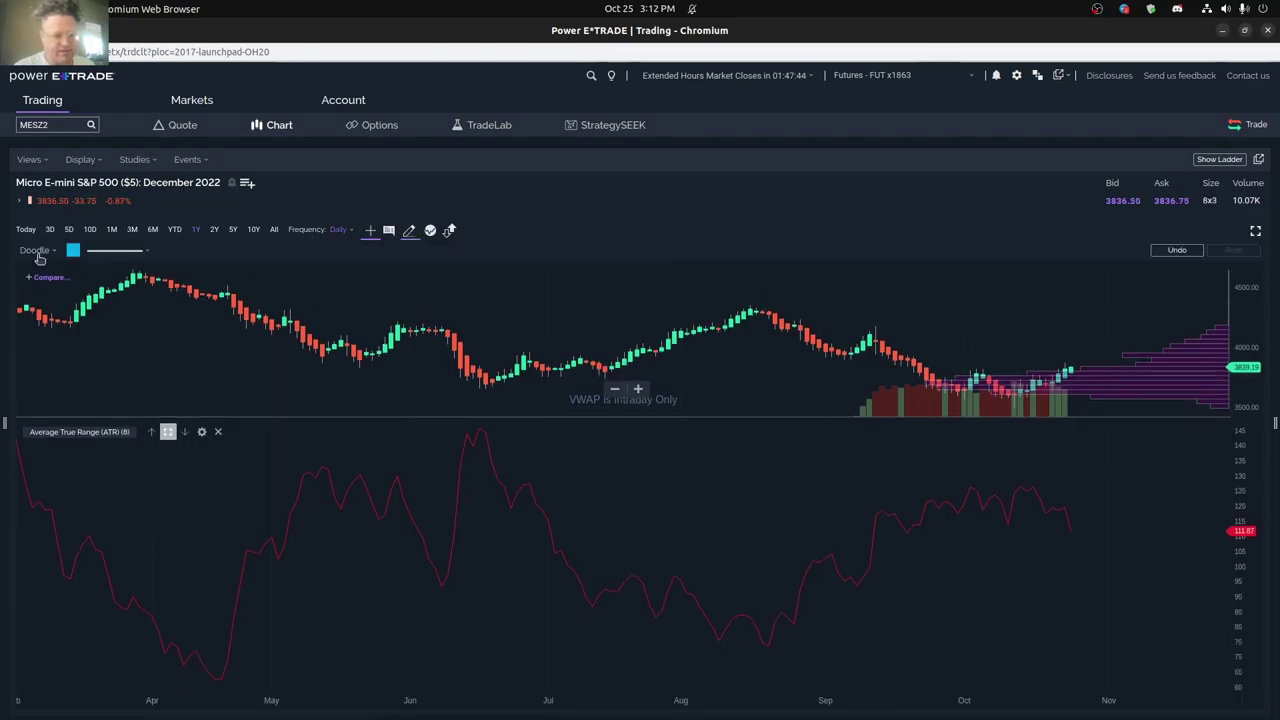
click(37, 250)
click(58, 298)
click(40, 250)
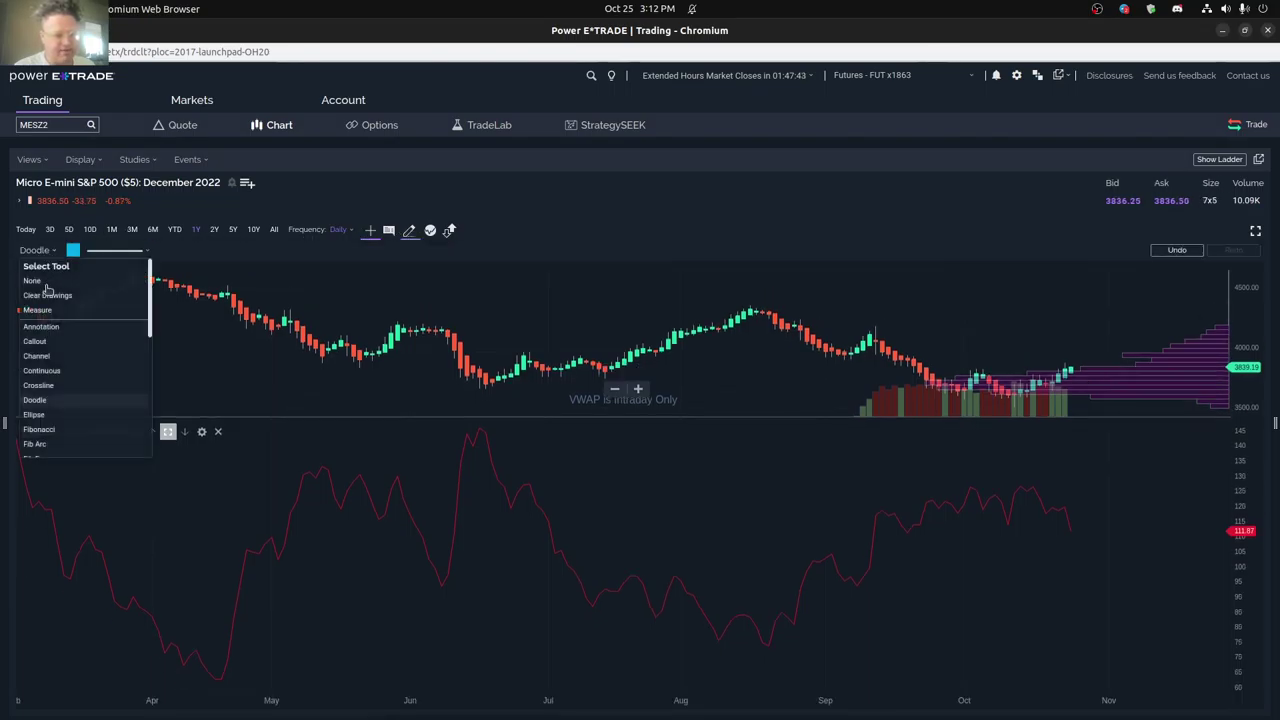
click(50, 312)
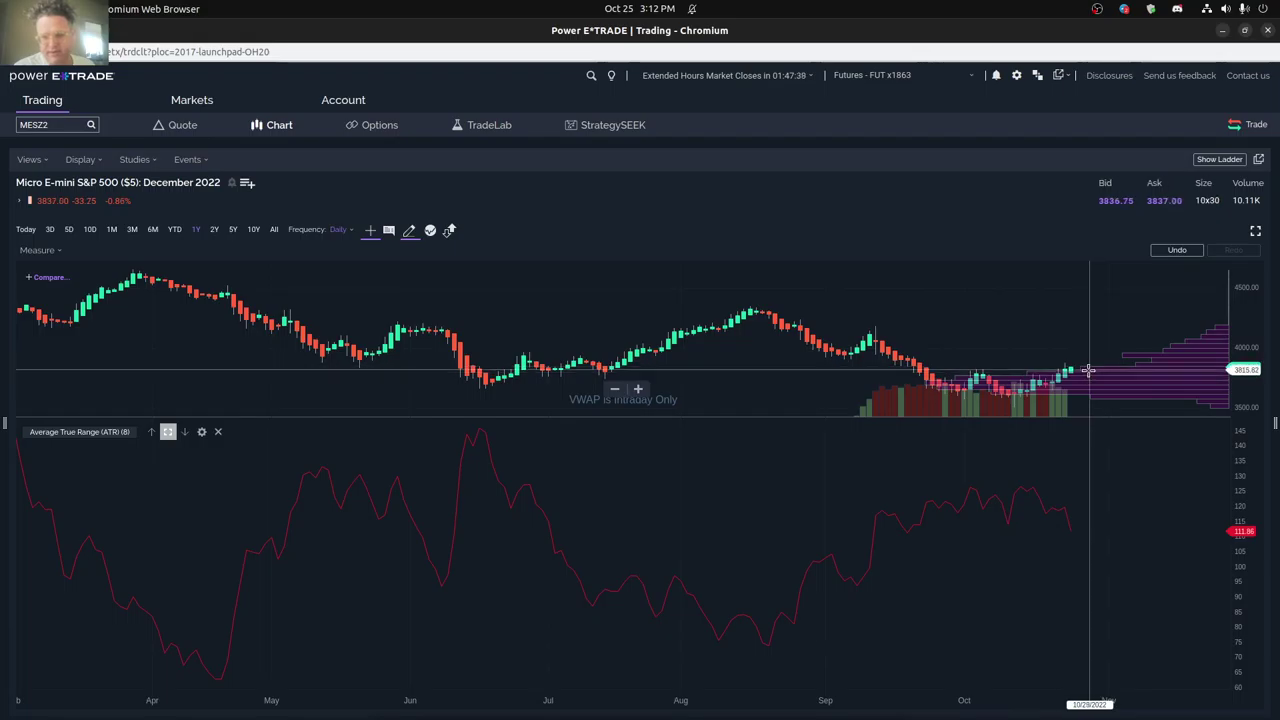
drag(1088, 370, 1096, 381)
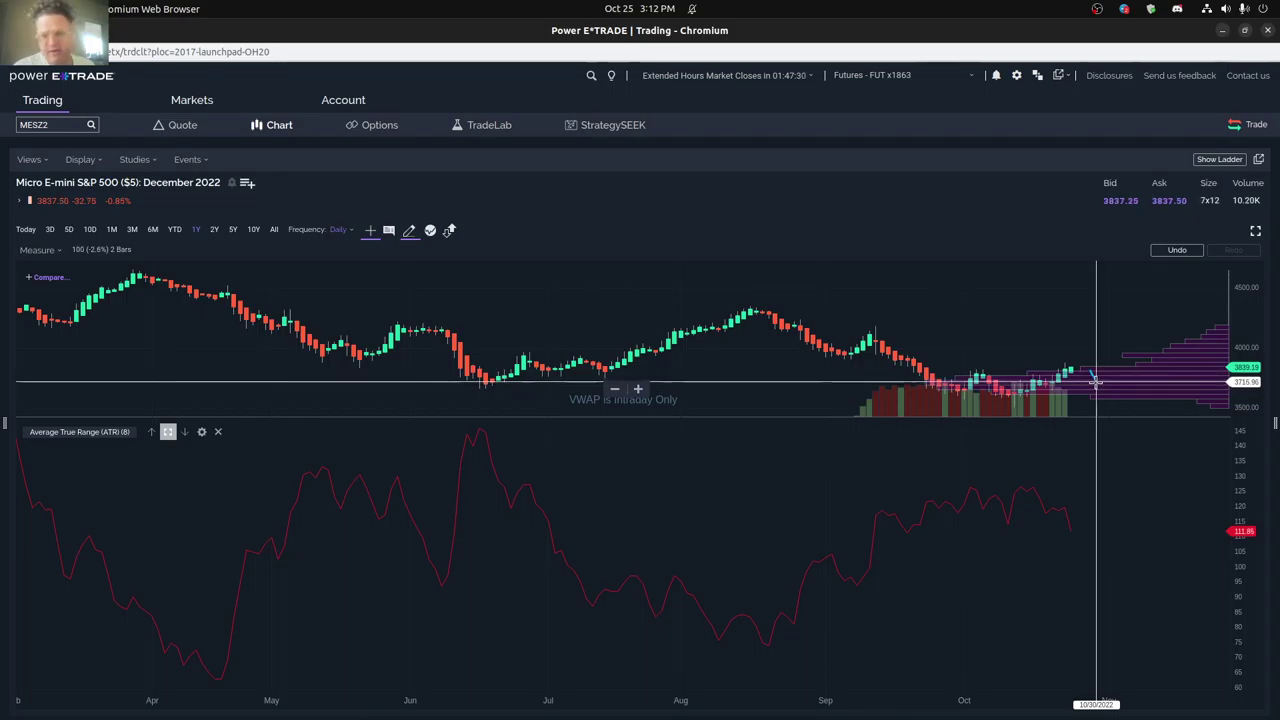
drag(1096, 381, 1102, 381)
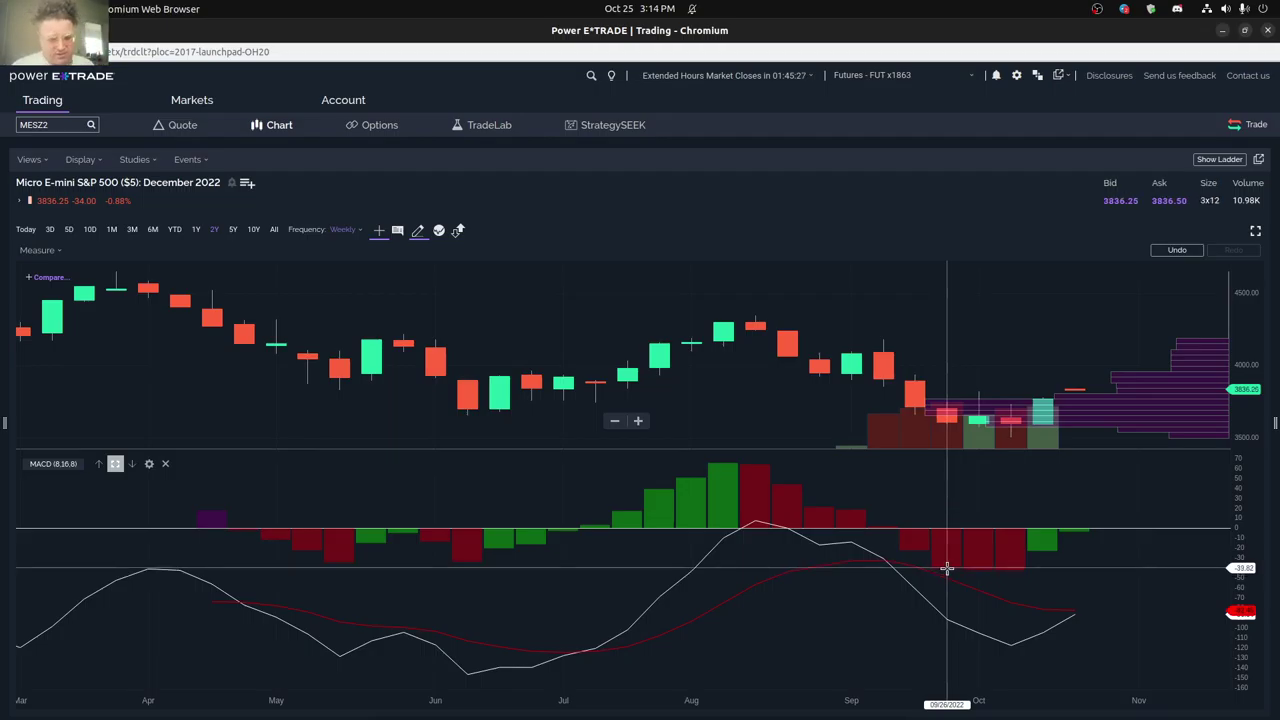
Examine the MACD lines and histogram on the weekly chart
scroll(946, 570, down, 2)
scroll(946, 568, up, 2)
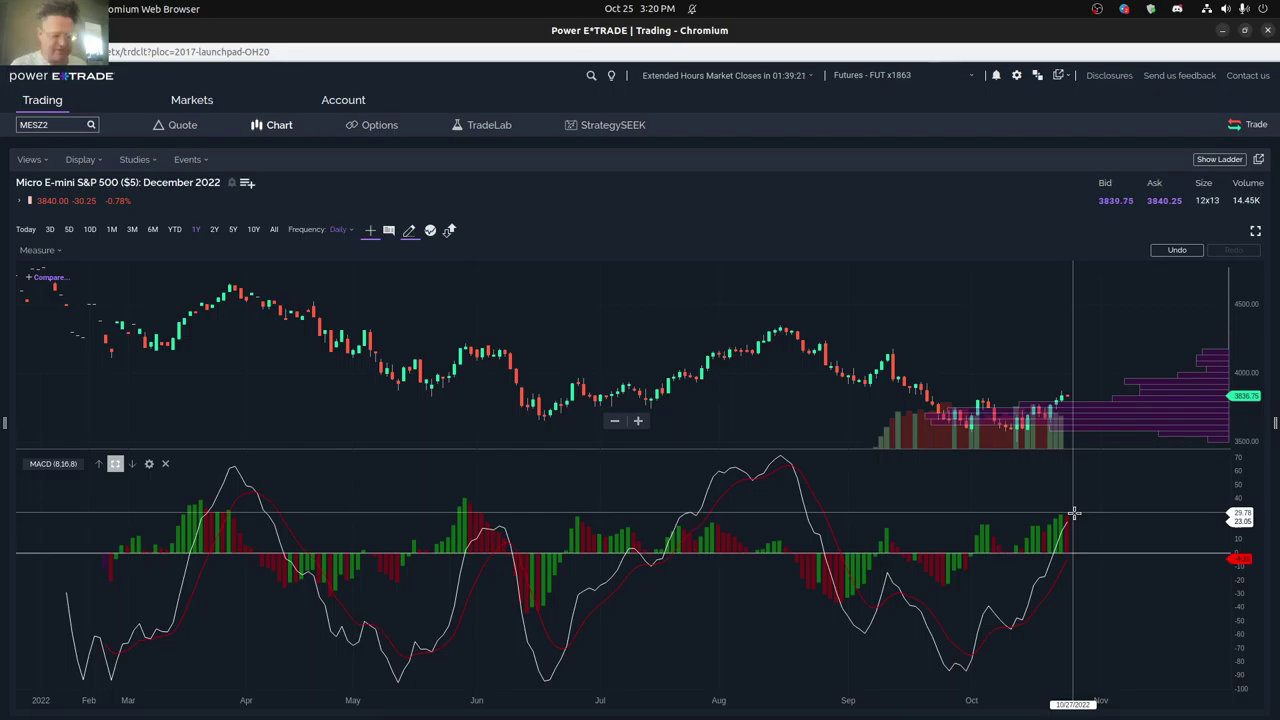
Switch to the Finviz full-market map and examine one-month performance by sector
key(alt+Tab)
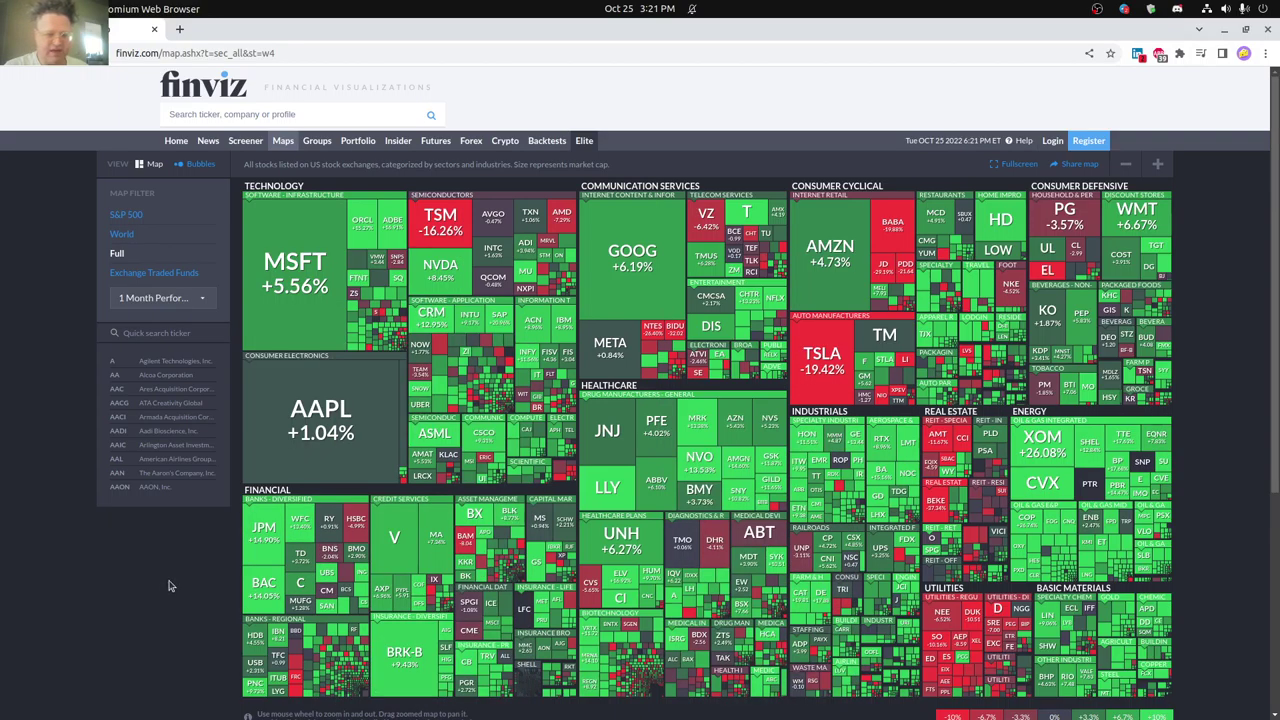
mouse_move(457, 219)
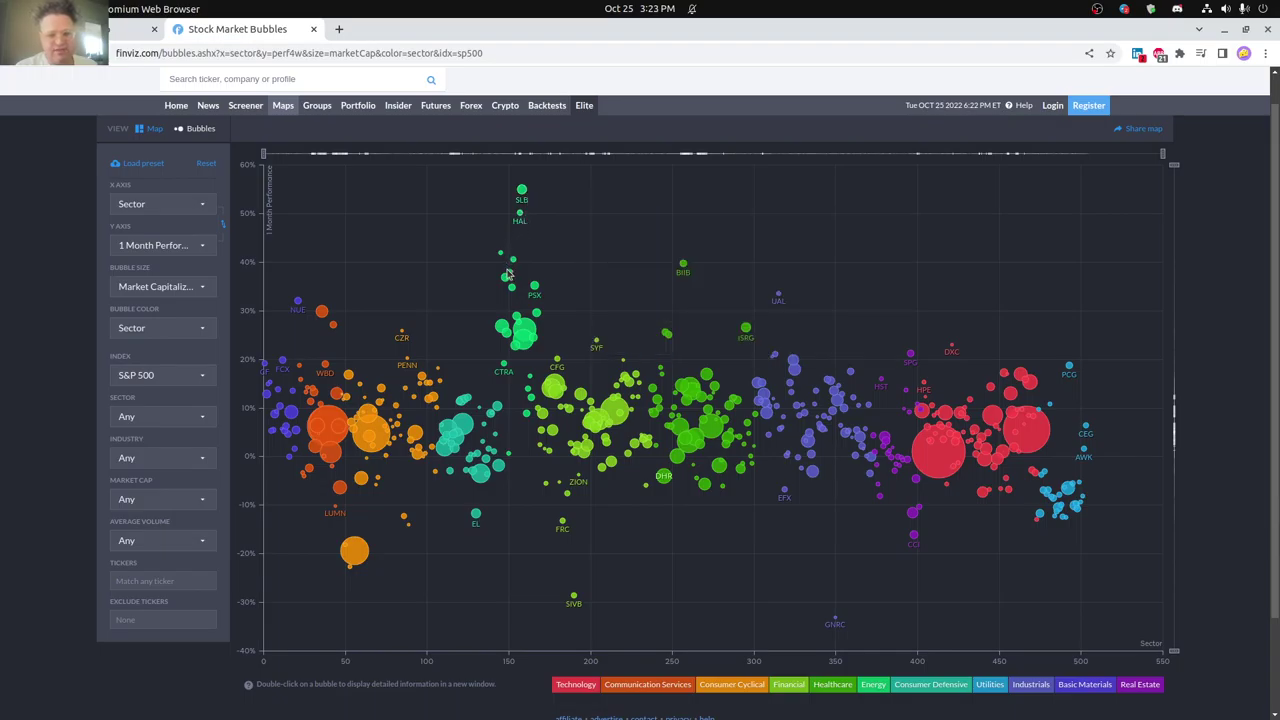
Inspect individual S&P 500 stocks on the one-month performance bubble chart, including energy names, Biogen, Netflix and Xcel Energy
mouse_move(508, 284)
mouse_move(526, 349)
mouse_move(683, 268)
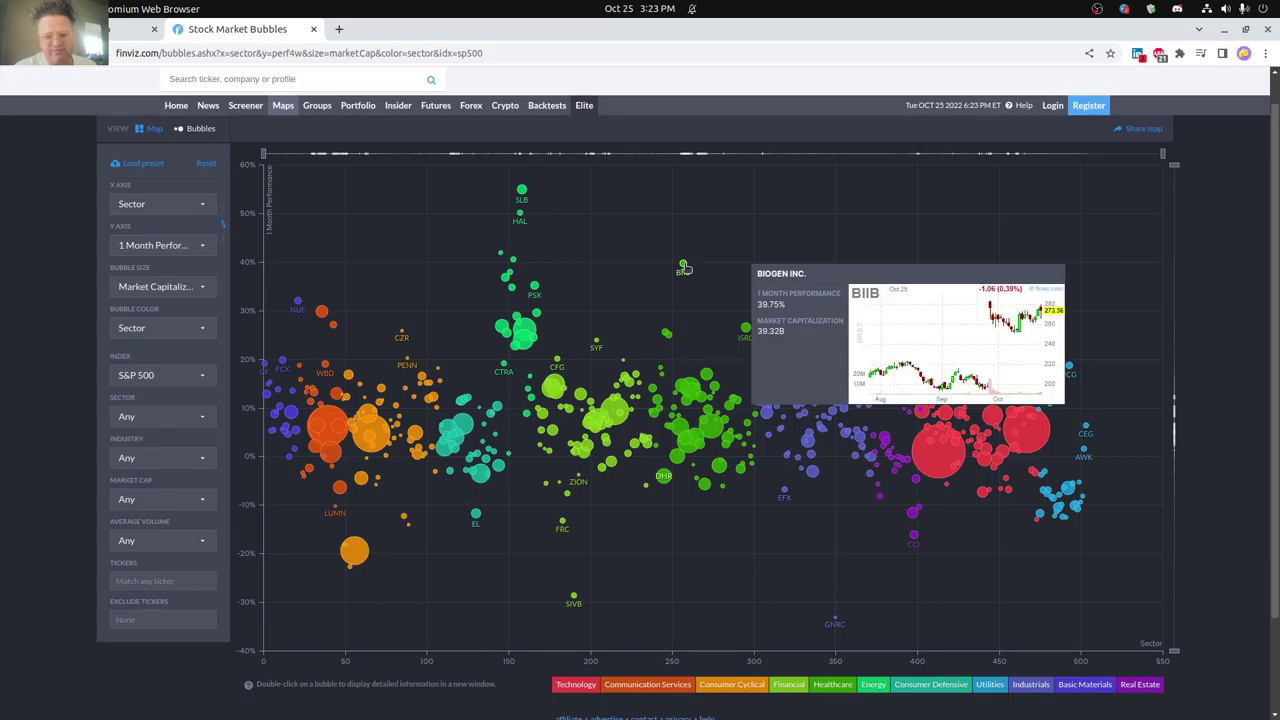
mouse_move(322, 312)
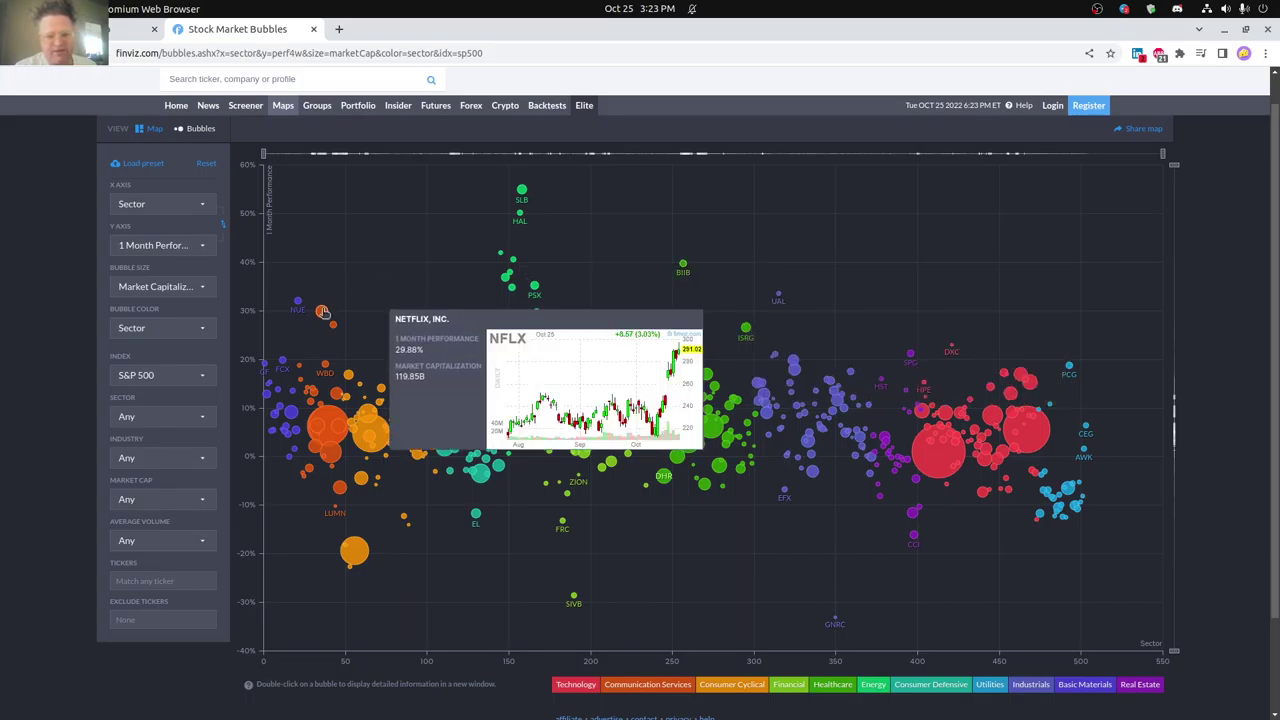
mouse_move(359, 558)
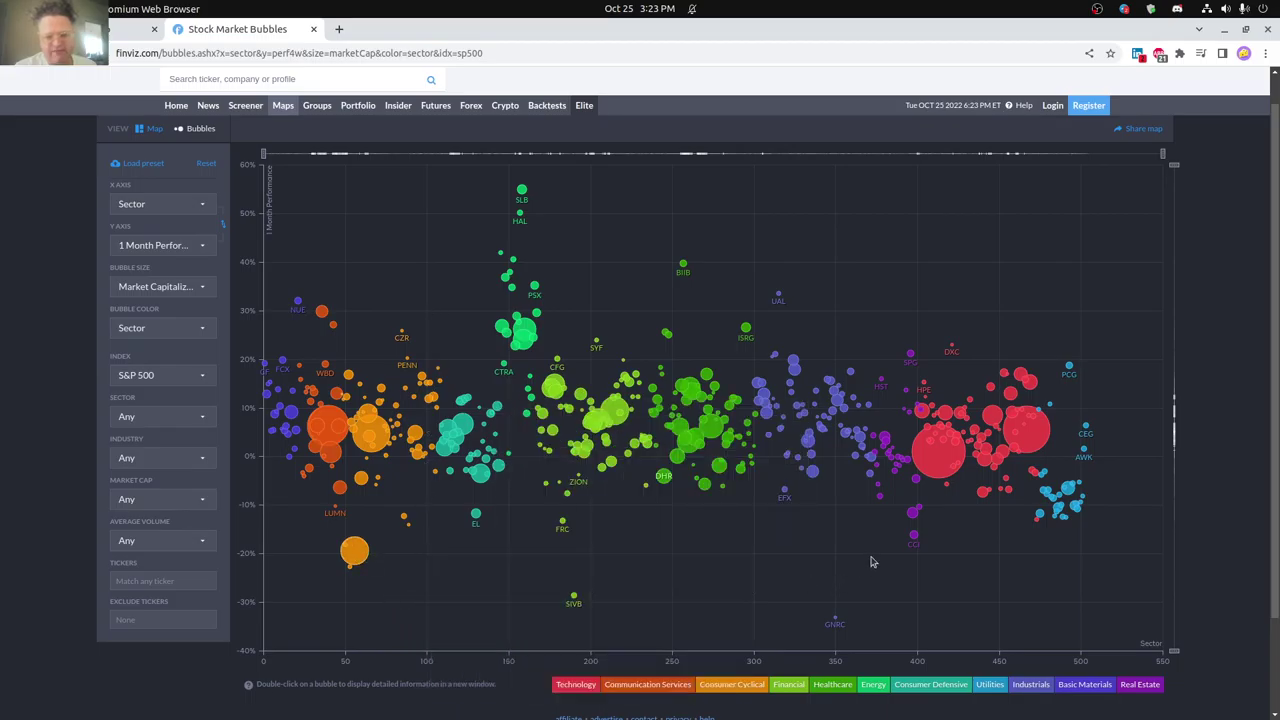
mouse_move(915, 540)
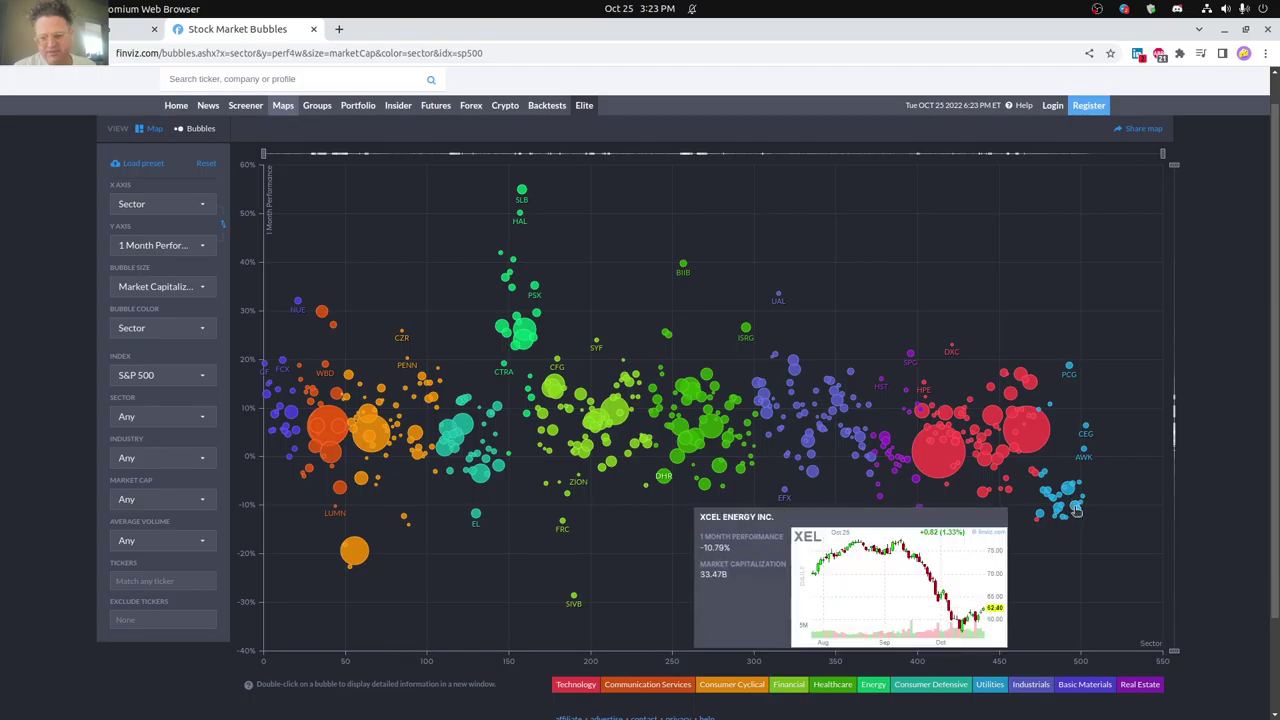
mouse_move(1068, 491)
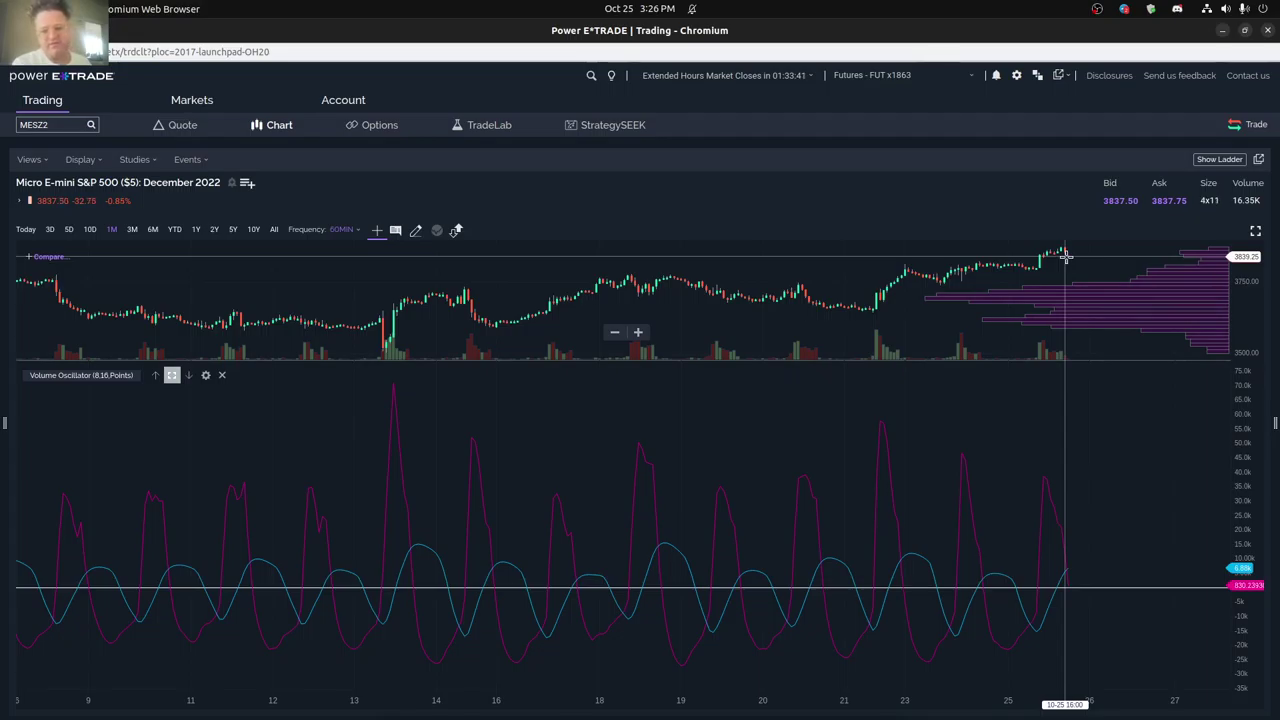
Switch to TradingView's US stock market earnings calendar, review today's announcements, and show this week's
key(alt+Tab)
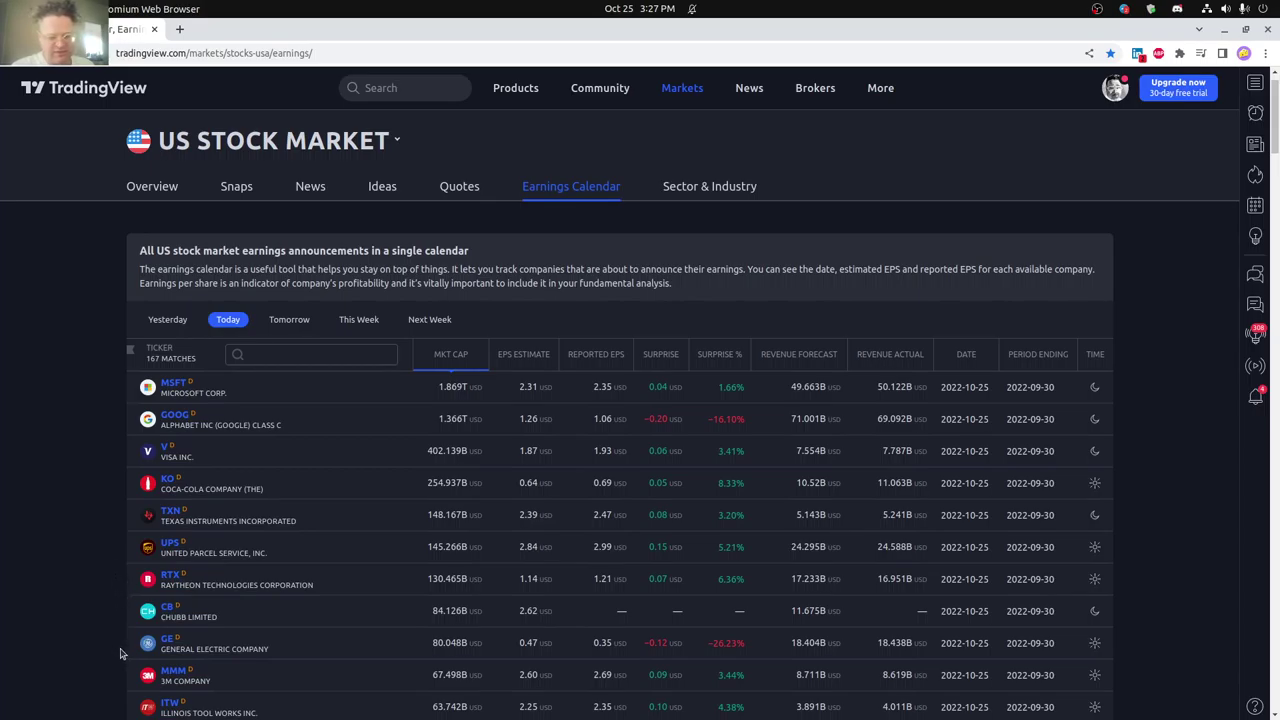
scroll(117, 651, down, 3)
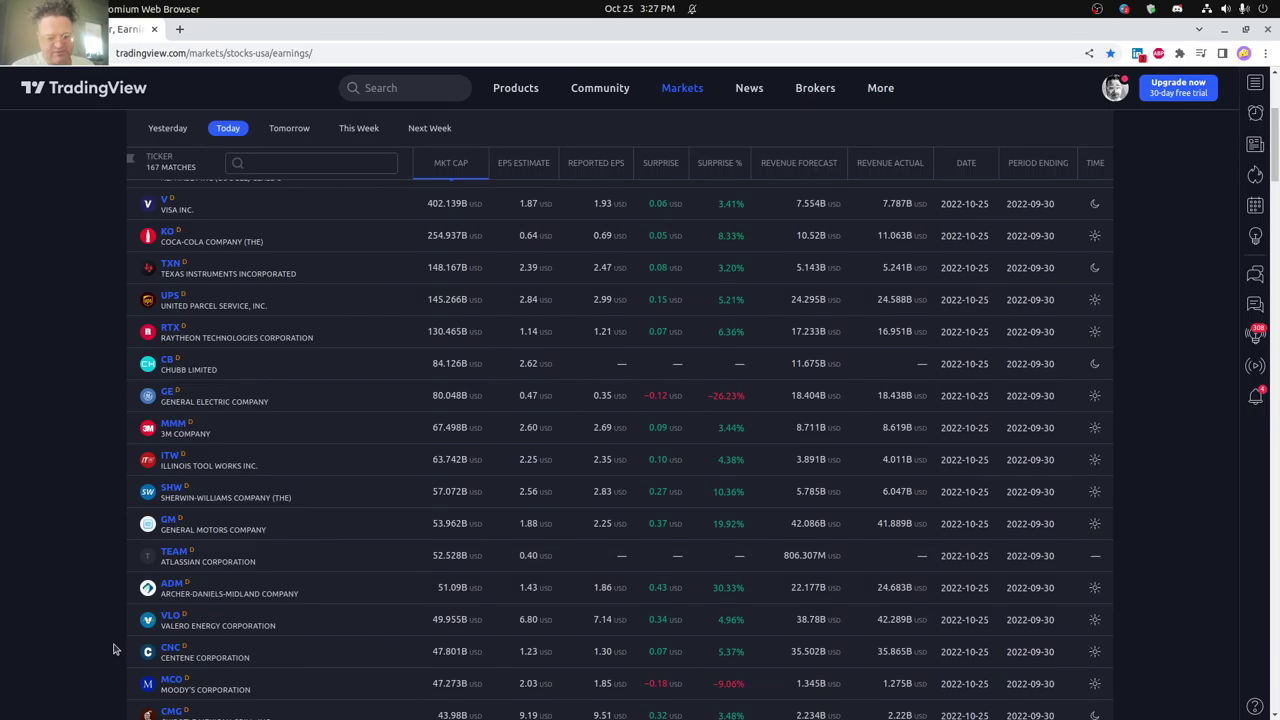
scroll(113, 650, down, 1)
scroll(100, 634, up, 4)
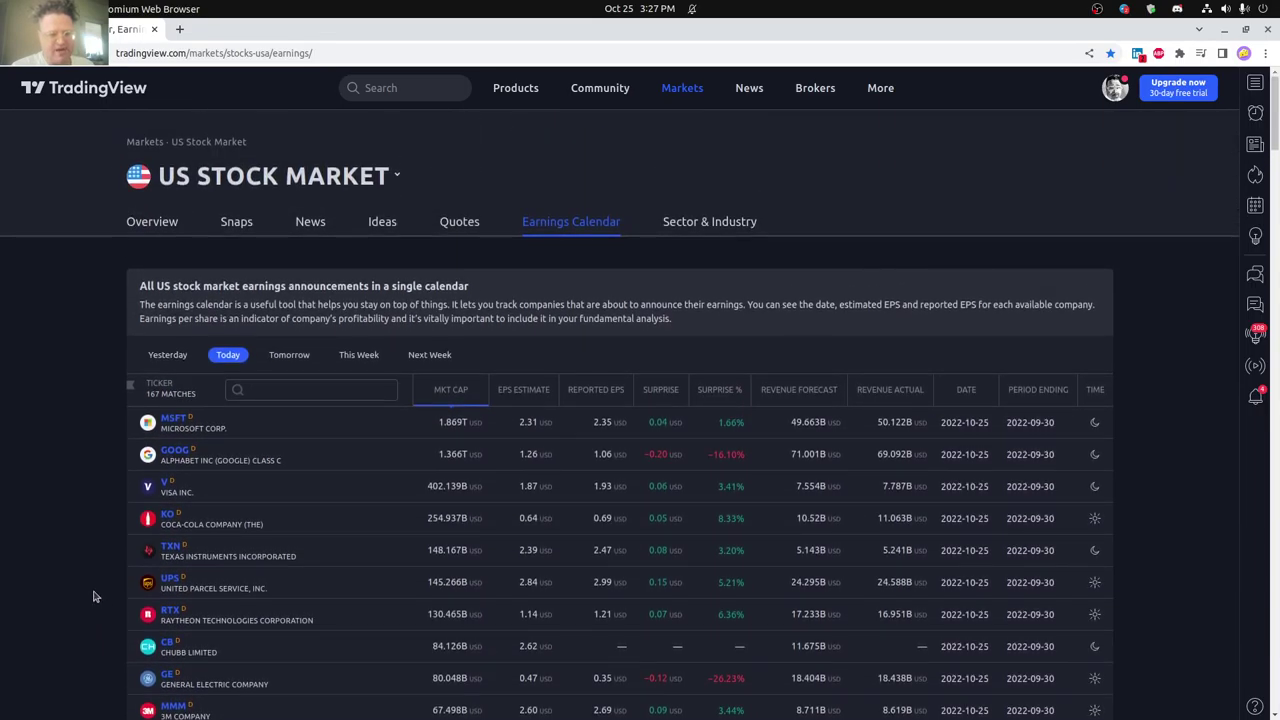
scroll(94, 594, down, 1)
click(356, 250)
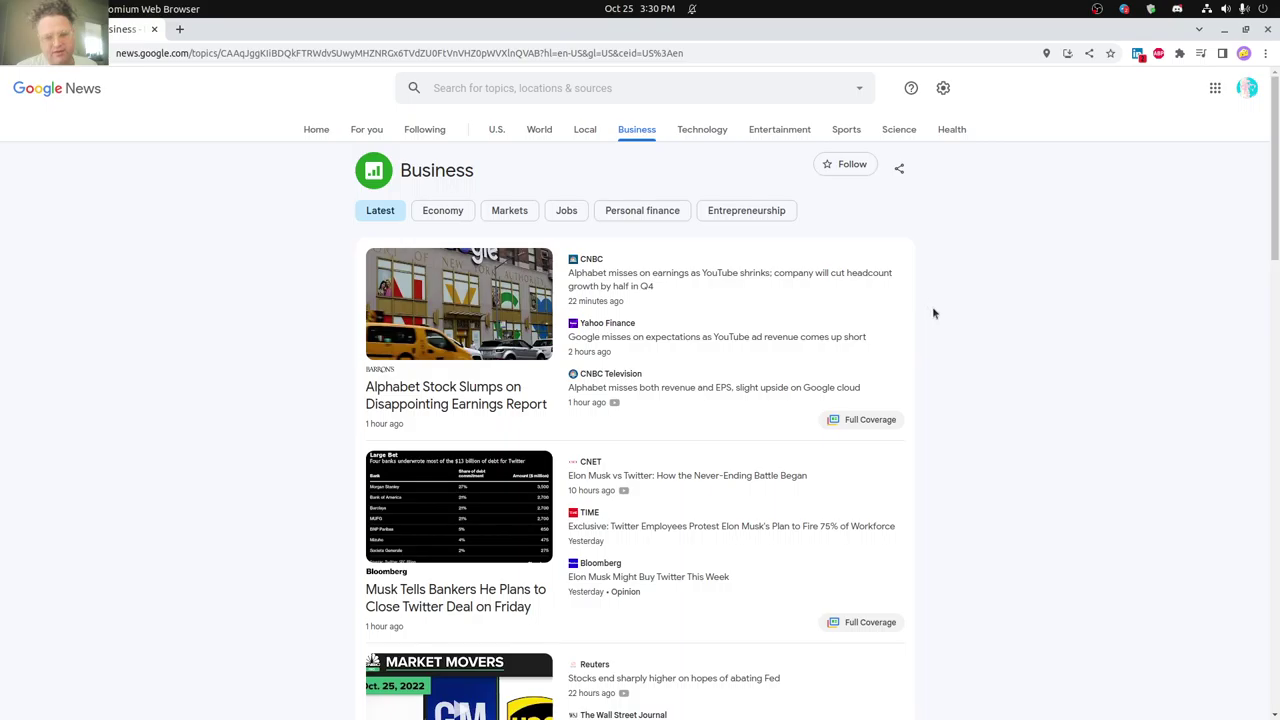
Read through the latest Business headlines in Google News, from the Alphabet stories down to the Microsoft coverage
scroll(932, 313, down, 1)
scroll(932, 313, up, 1)
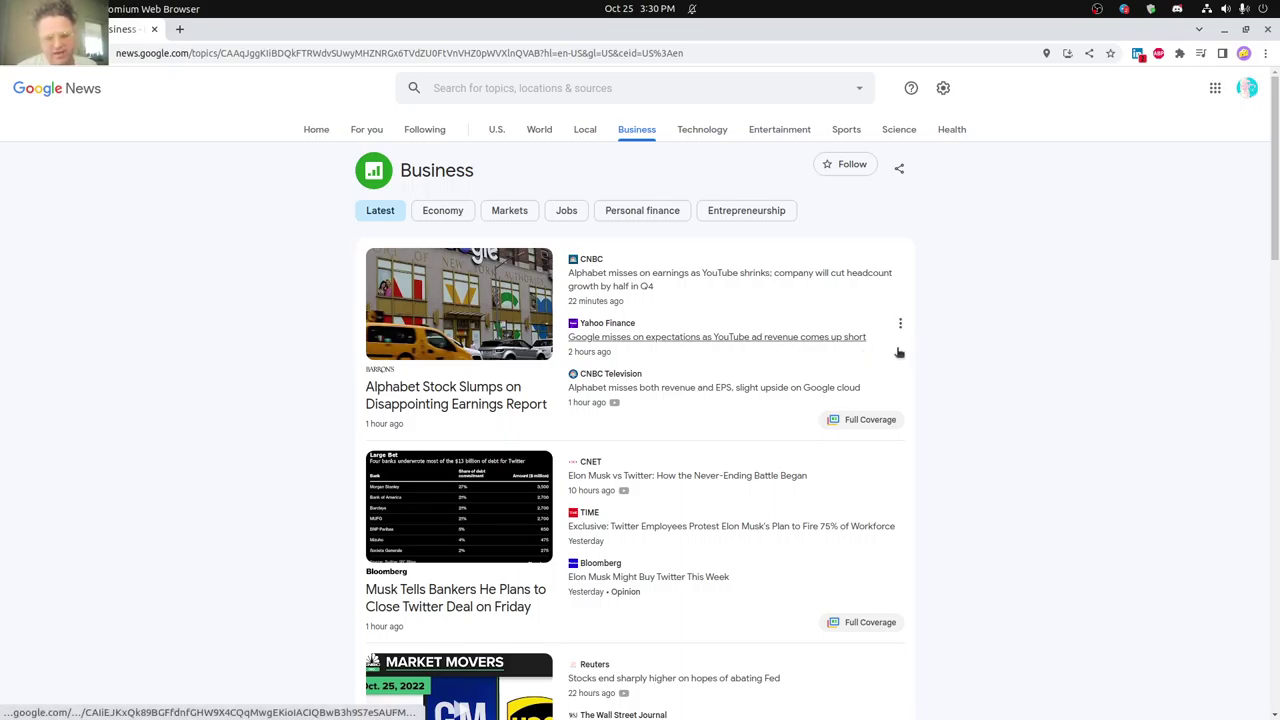
scroll(944, 364, down, 3)
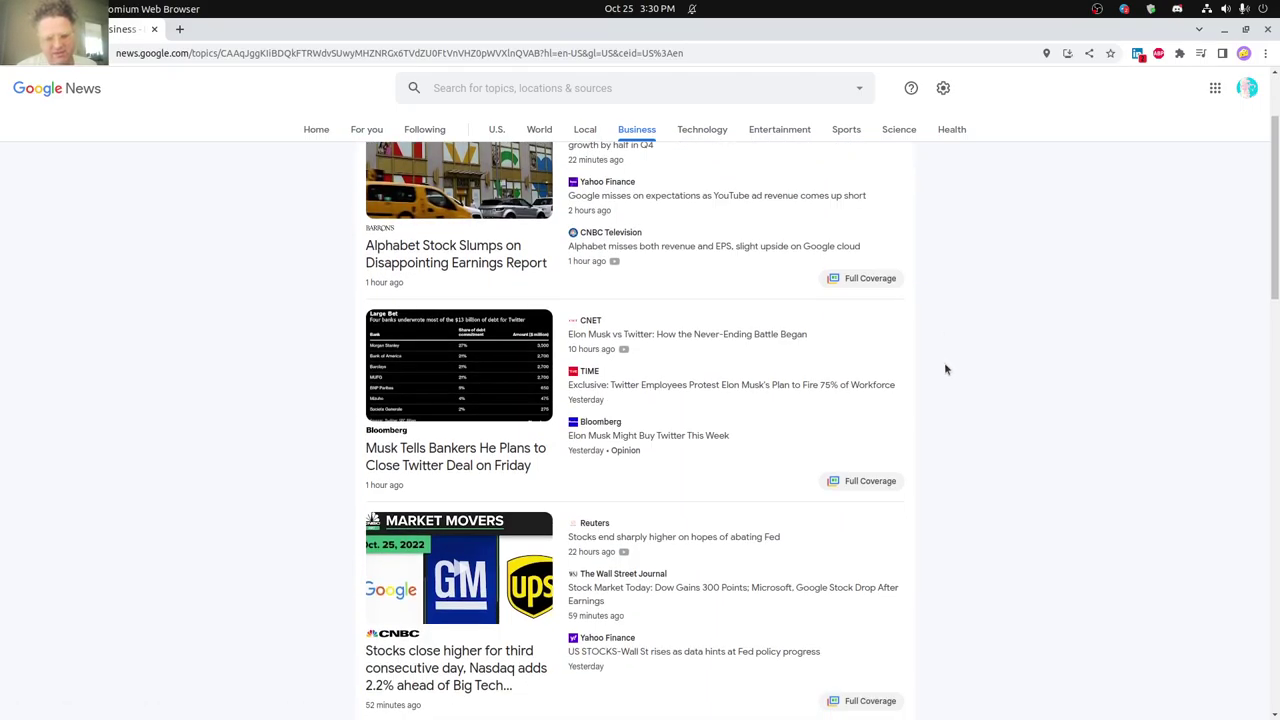
scroll(946, 370, down, 2)
scroll(946, 370, down, 2)
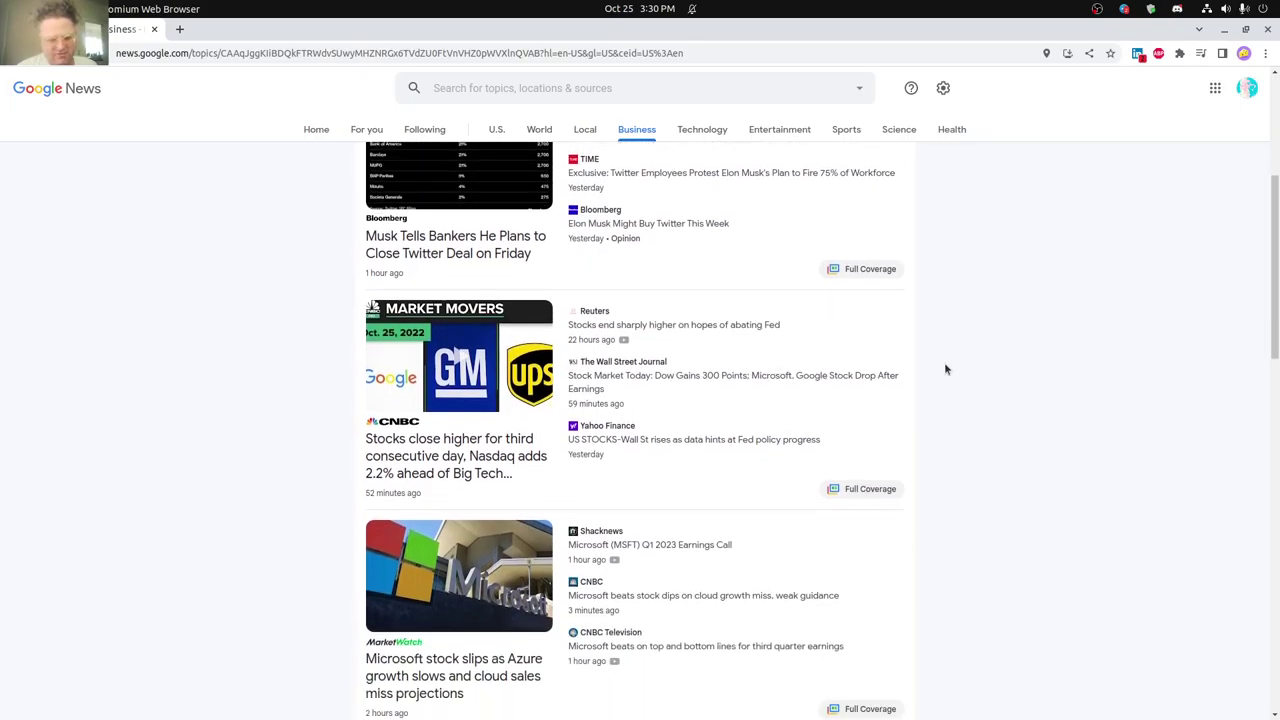
Browse the Economy section of the Business news, and return to the Latest section
scroll(945, 370, up, 5)
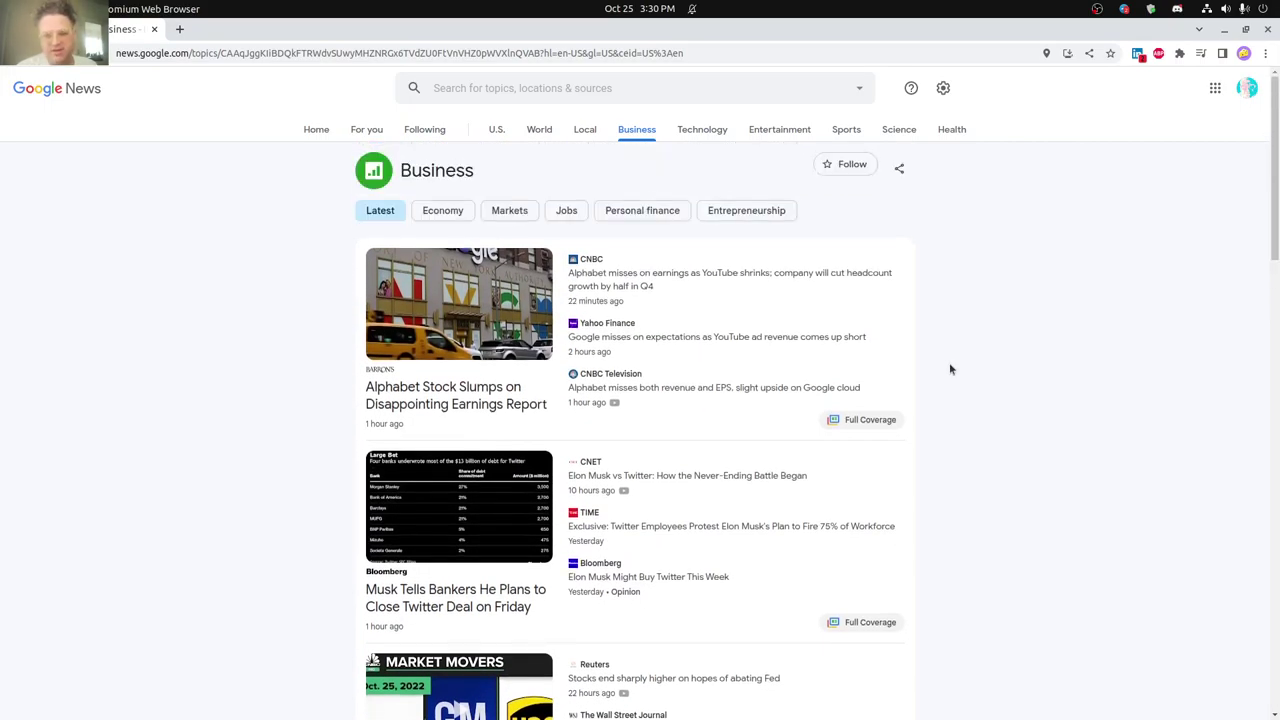
click(435, 212)
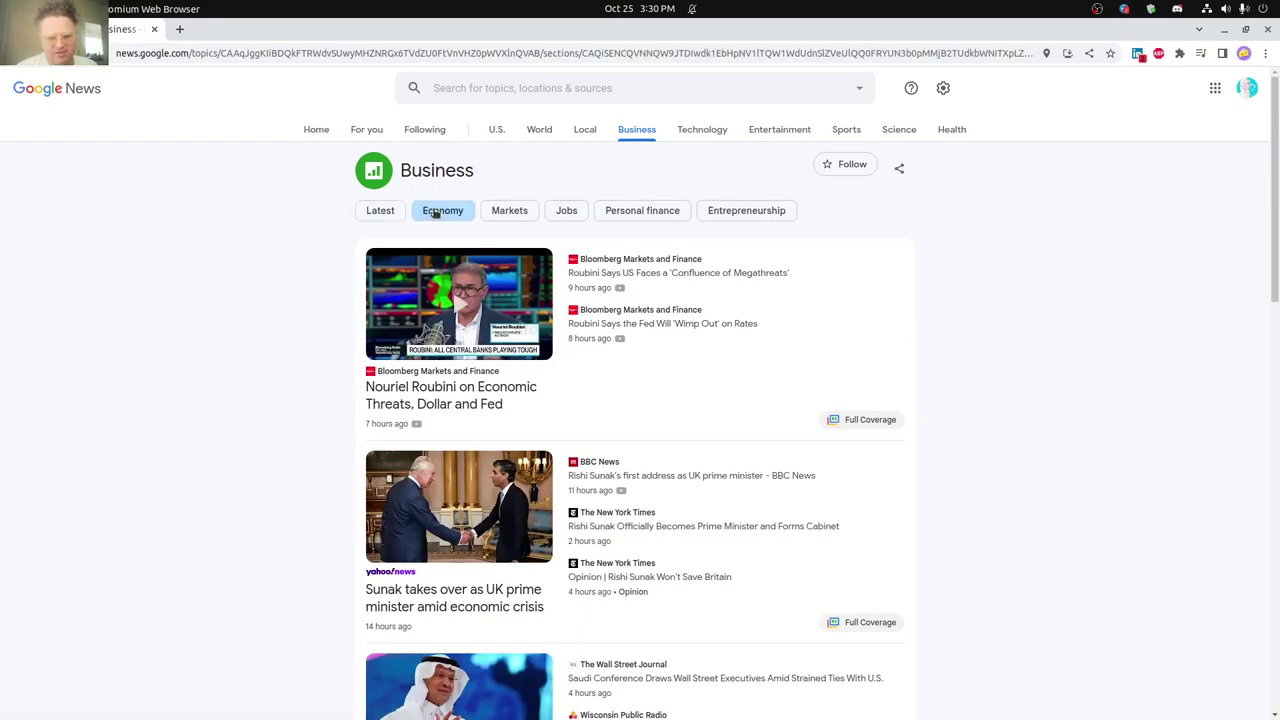
click(381, 211)
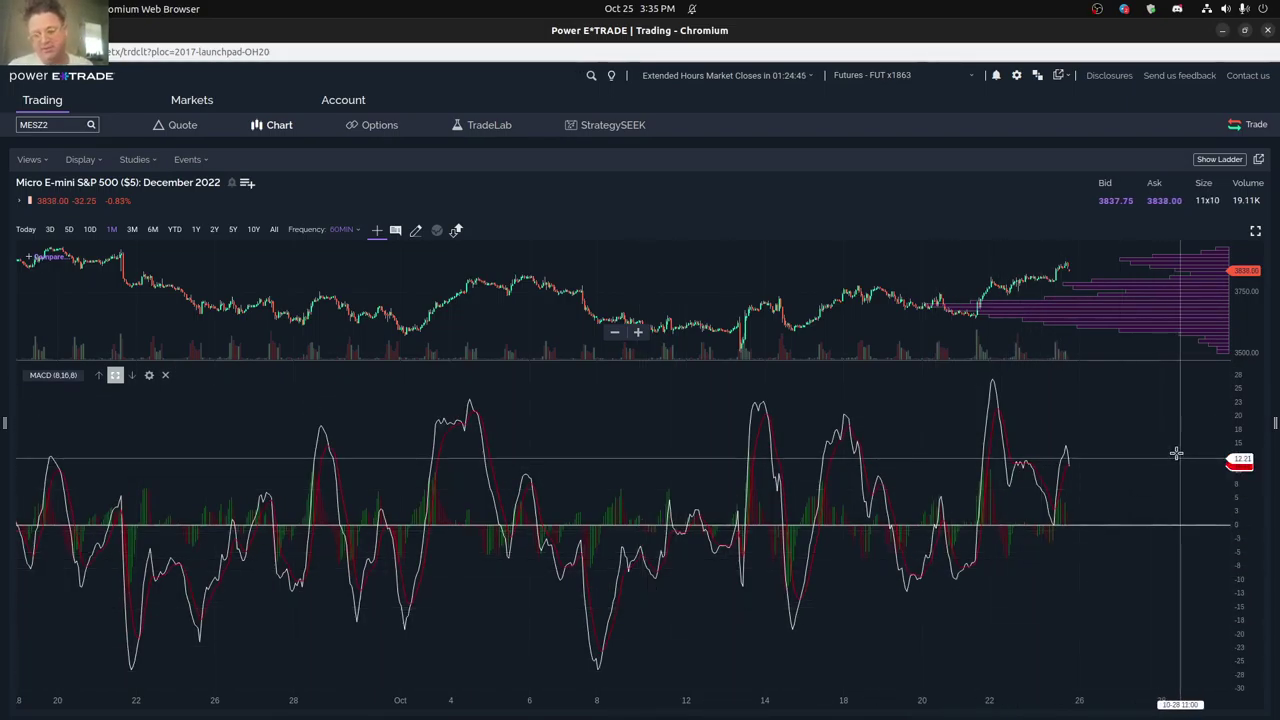
Draw a yellow horizontal line across the enlarged MACD pane at about 14, level with the most recent peak
click(415, 230)
click(40, 250)
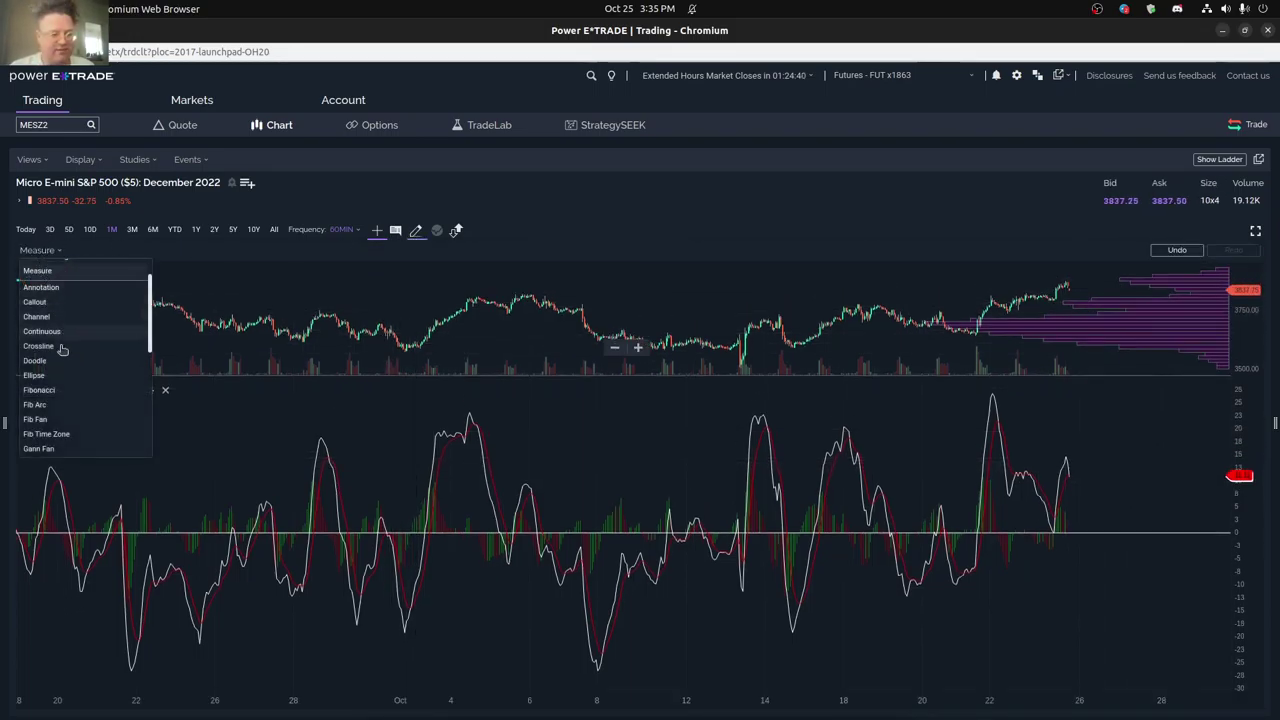
scroll(66, 406, down, 2)
click(66, 408)
click(85, 251)
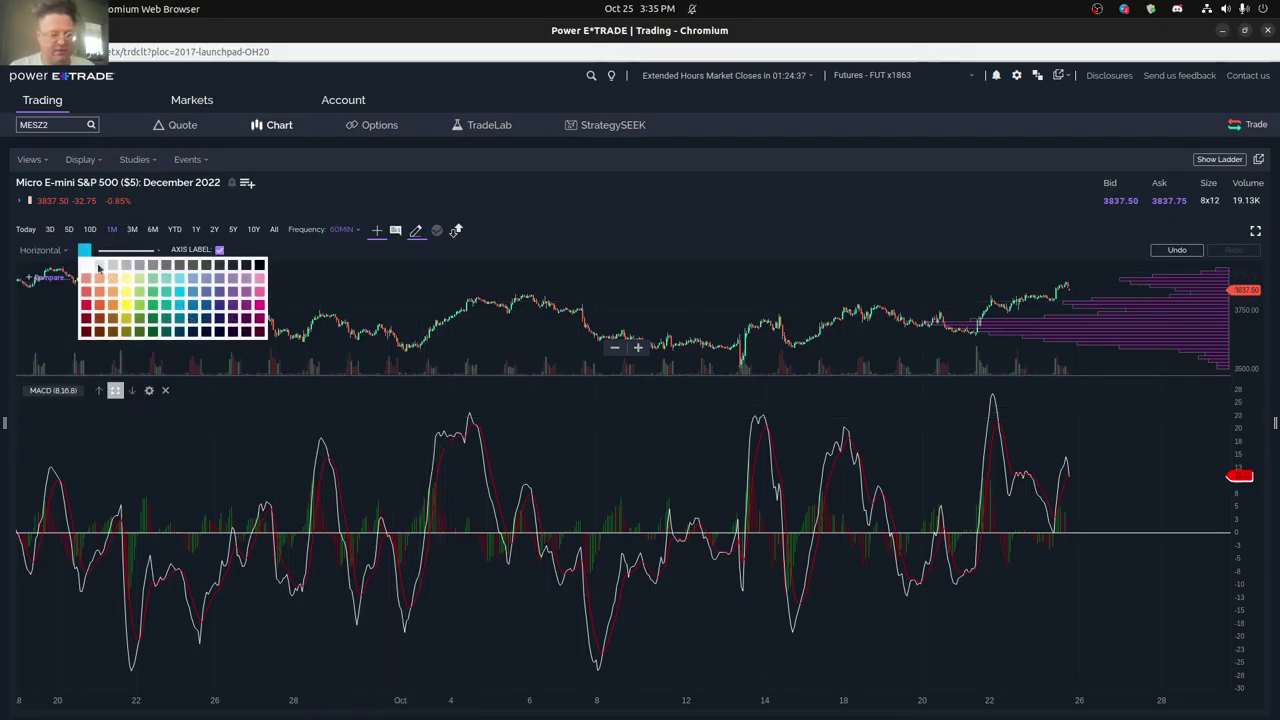
click(125, 308)
click(980, 460)
click(671, 500)
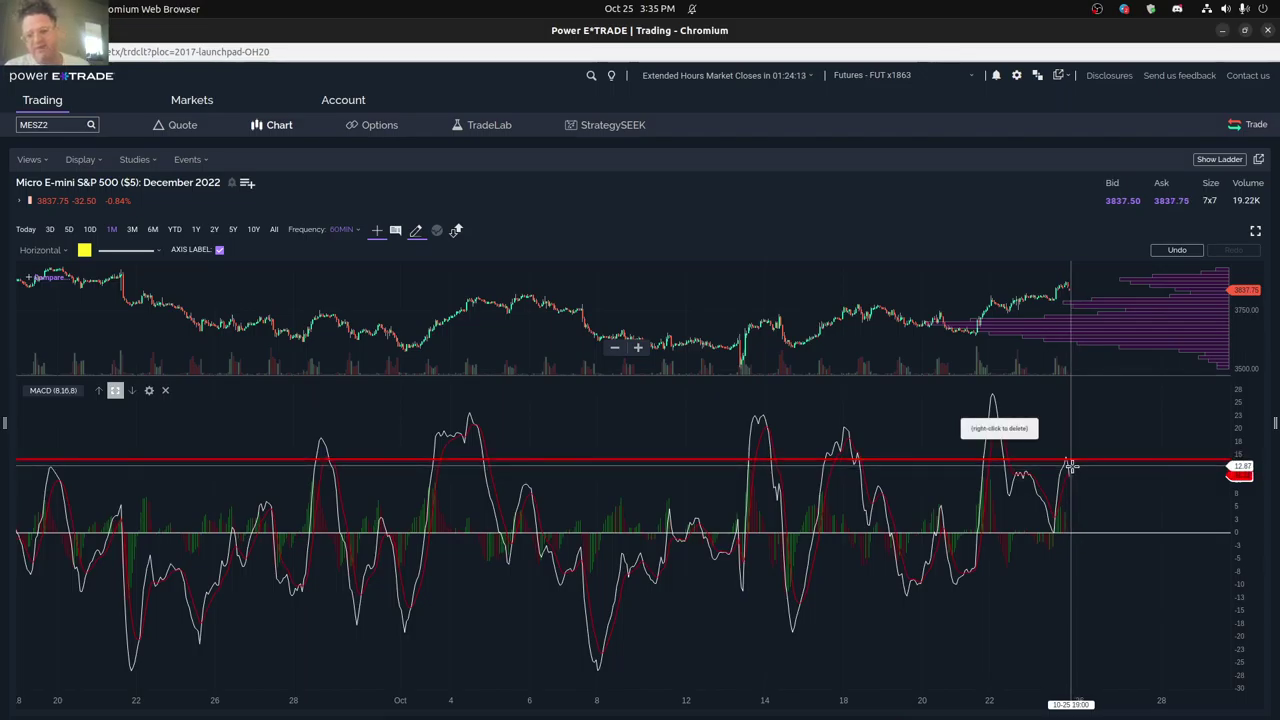
drag(1070, 466, 1063, 458)
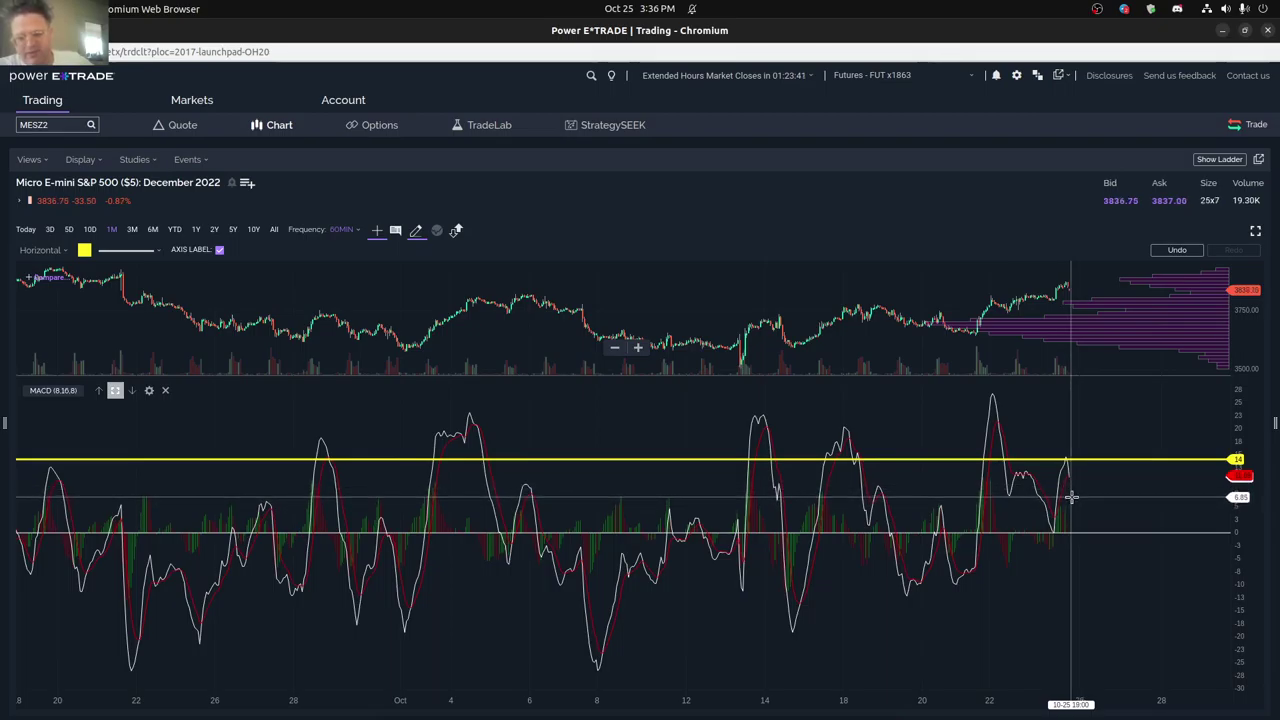
Restore the stacked indicator panes, enlarge the Klinger Volume Oscillator to examine its recent swings, and restore the stacked panes
click(115, 391)
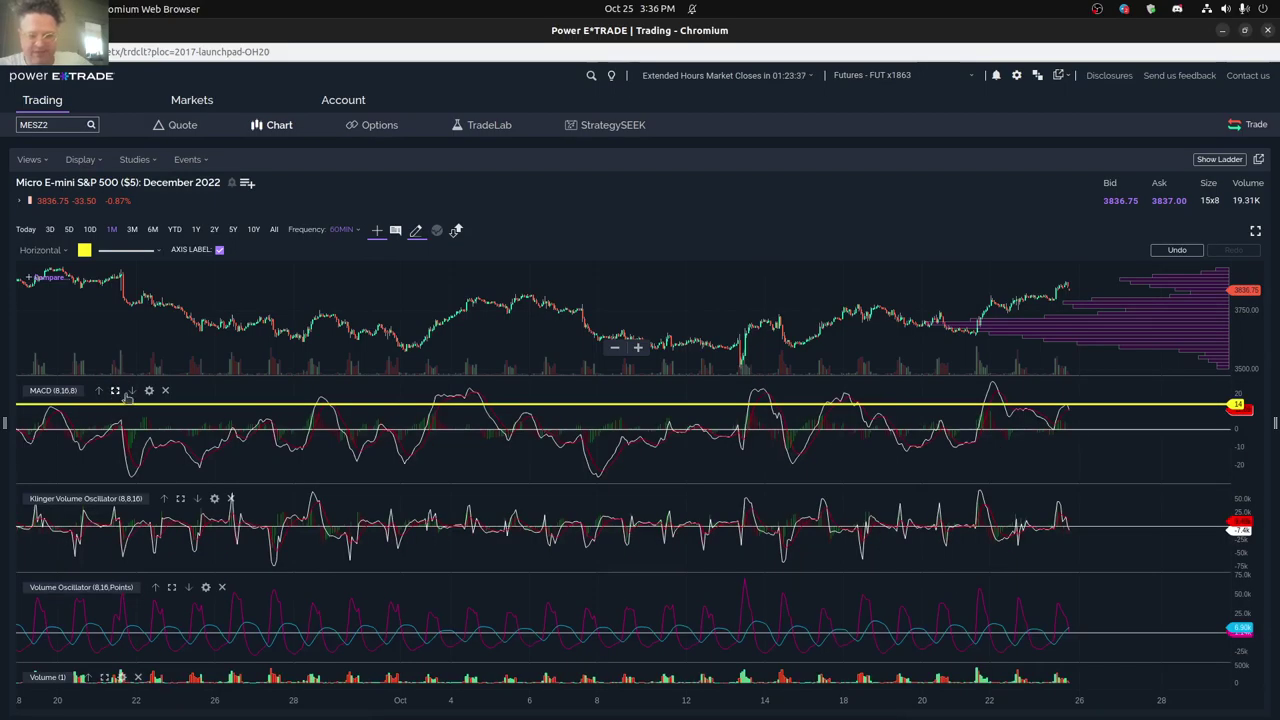
click(180, 499)
scroll(840, 538, up, 5)
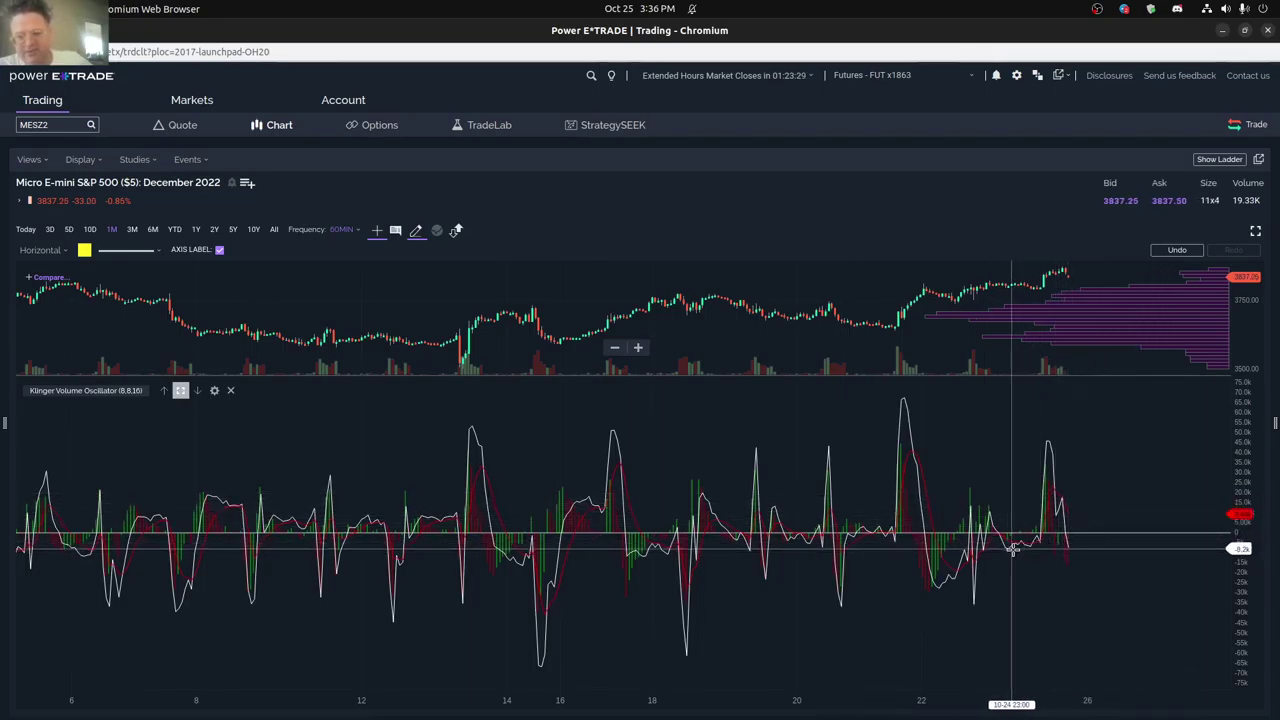
click(180, 390)
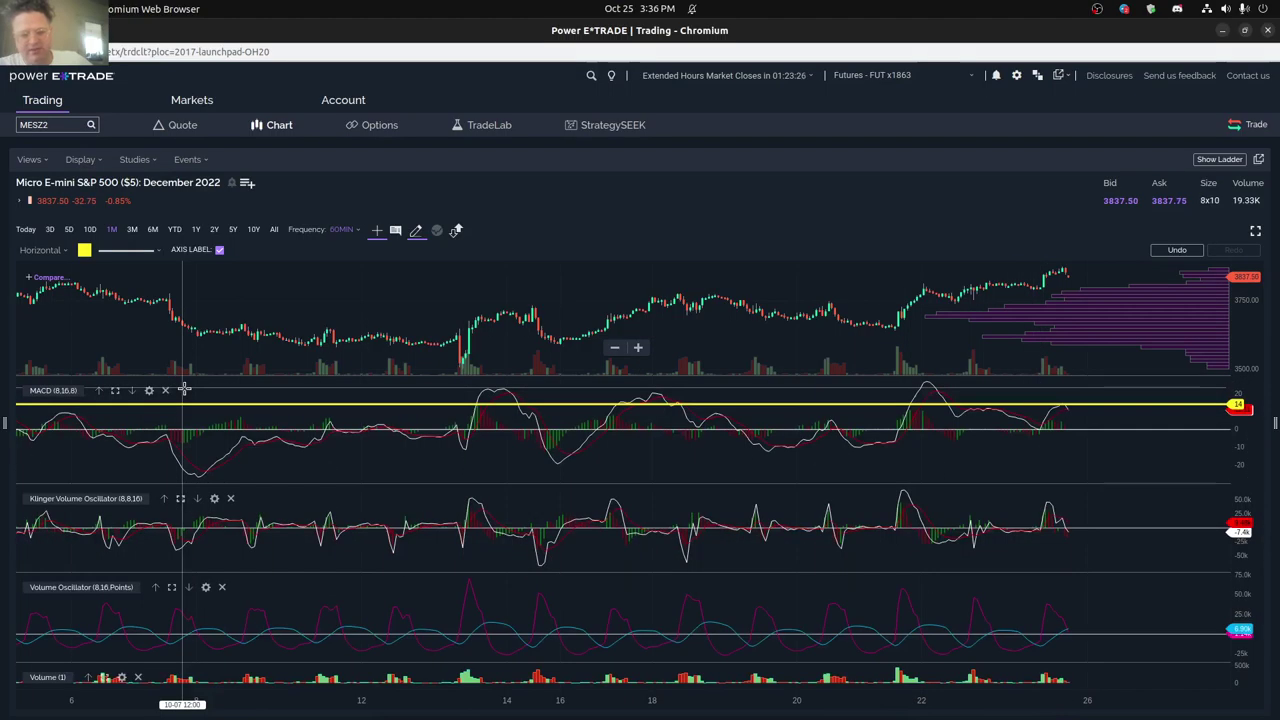
Enlarge the MACD pane and compare its latest peak with earlier peaks along the yellow line over a longer period
click(115, 390)
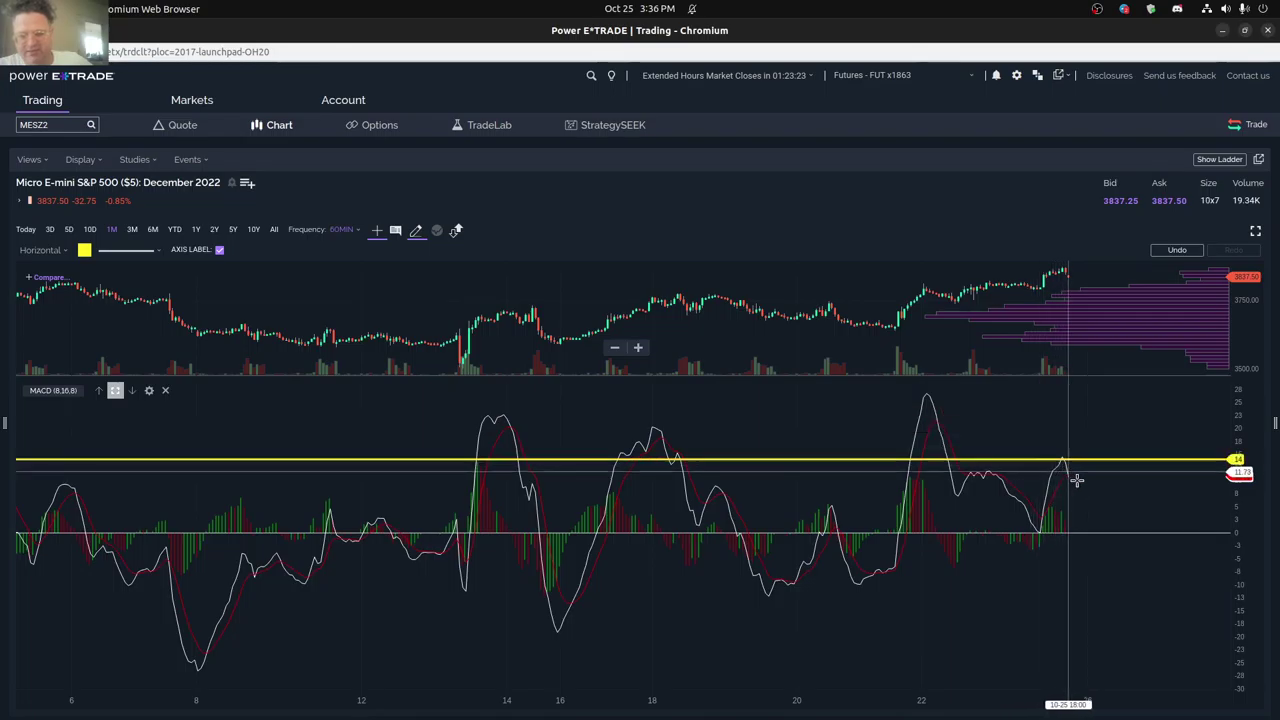
scroll(797, 507, down, 5)
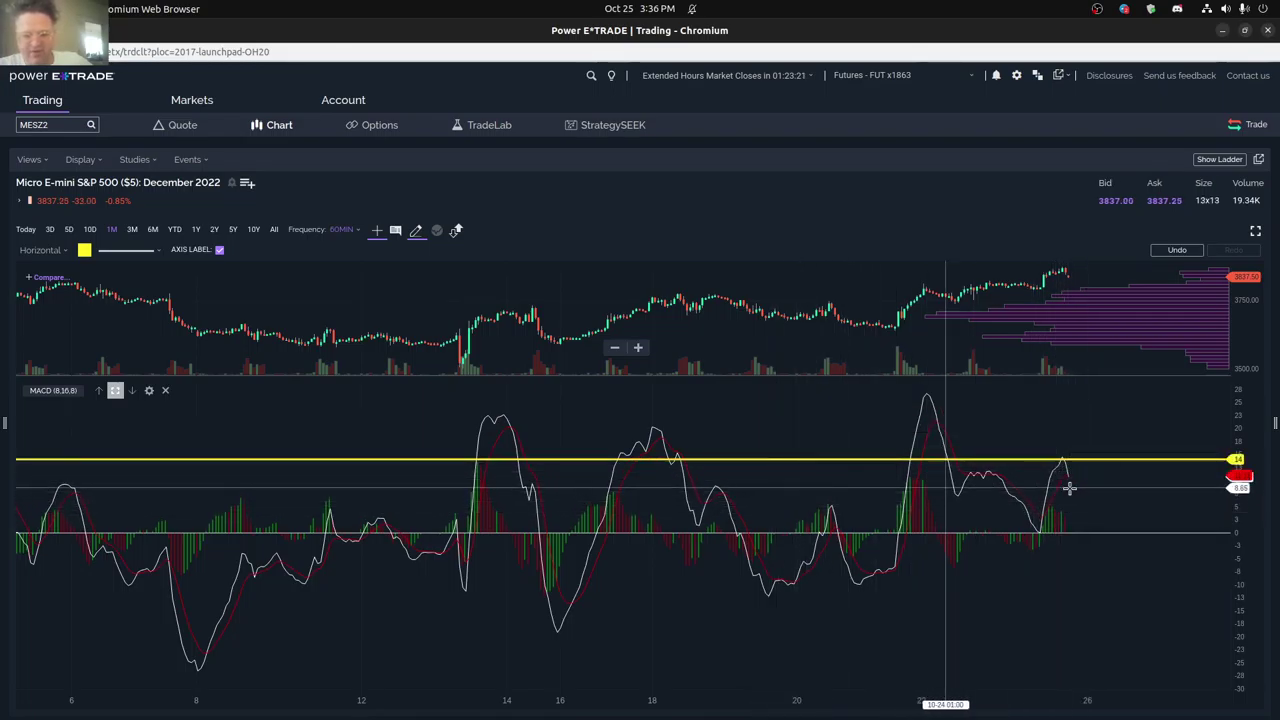
scroll(1040, 497, down, 3)
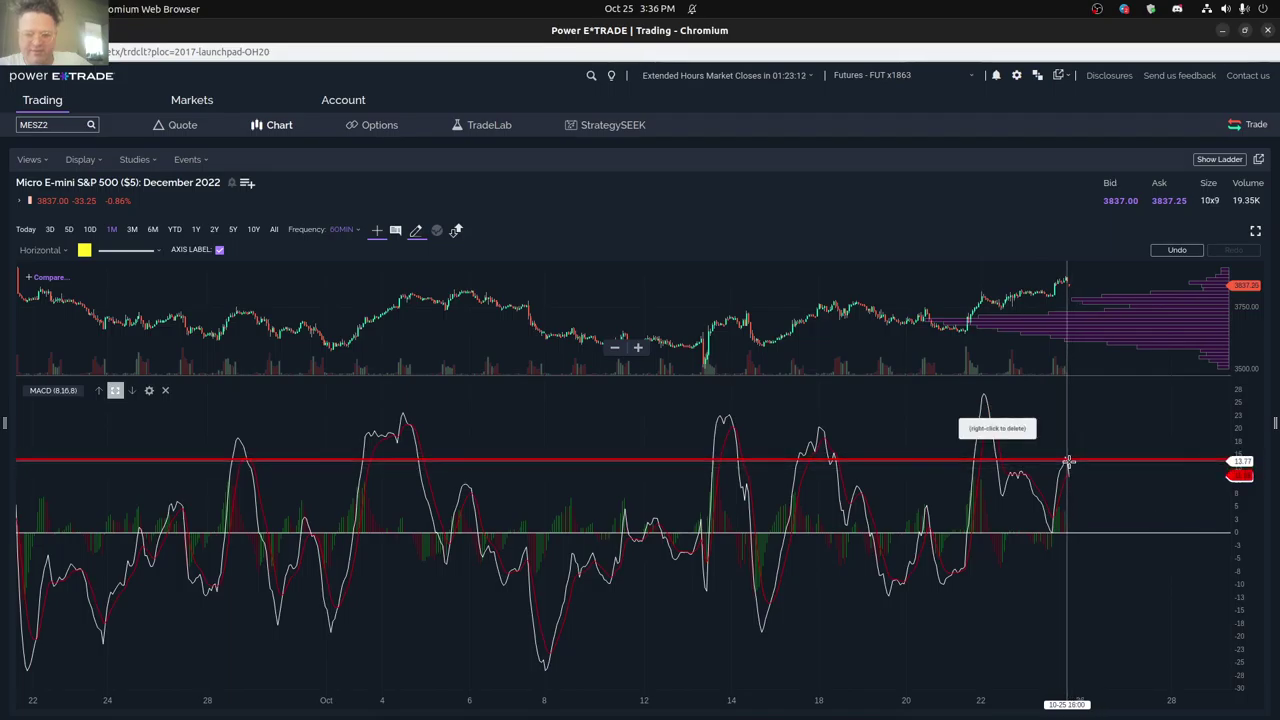
drag(1069, 461, 1070, 457)
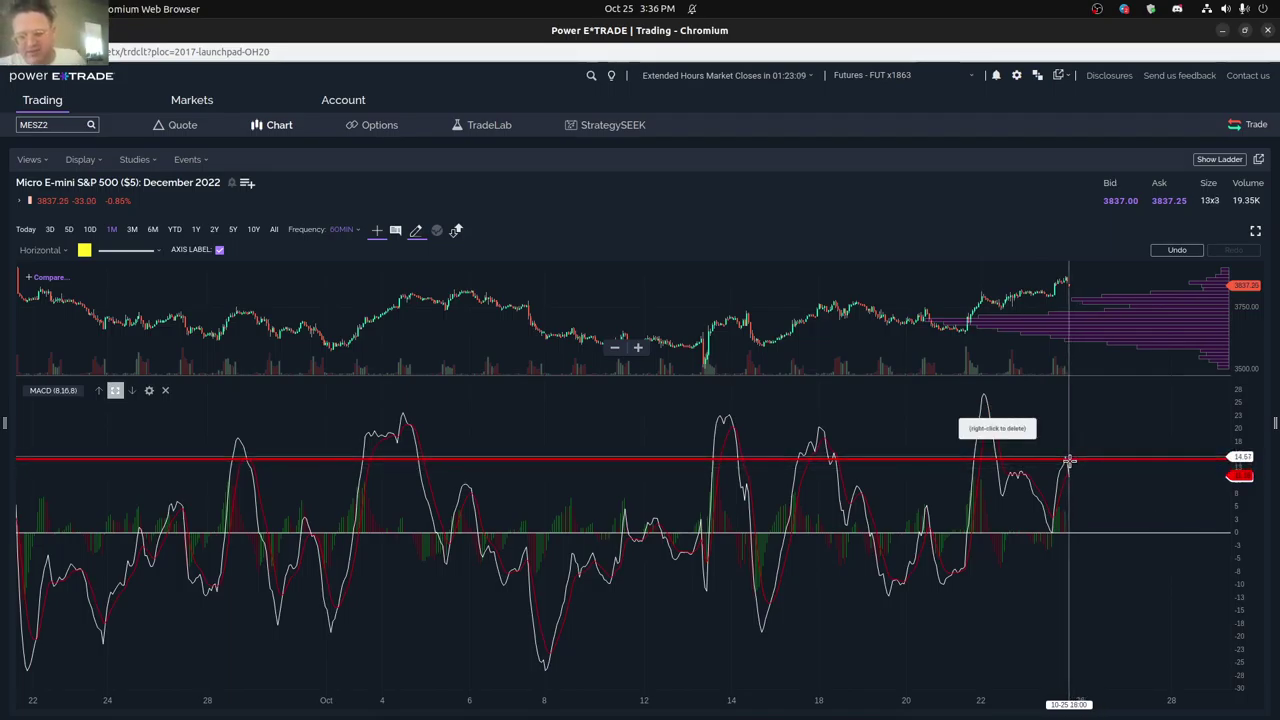
drag(1069, 460, 1077, 463)
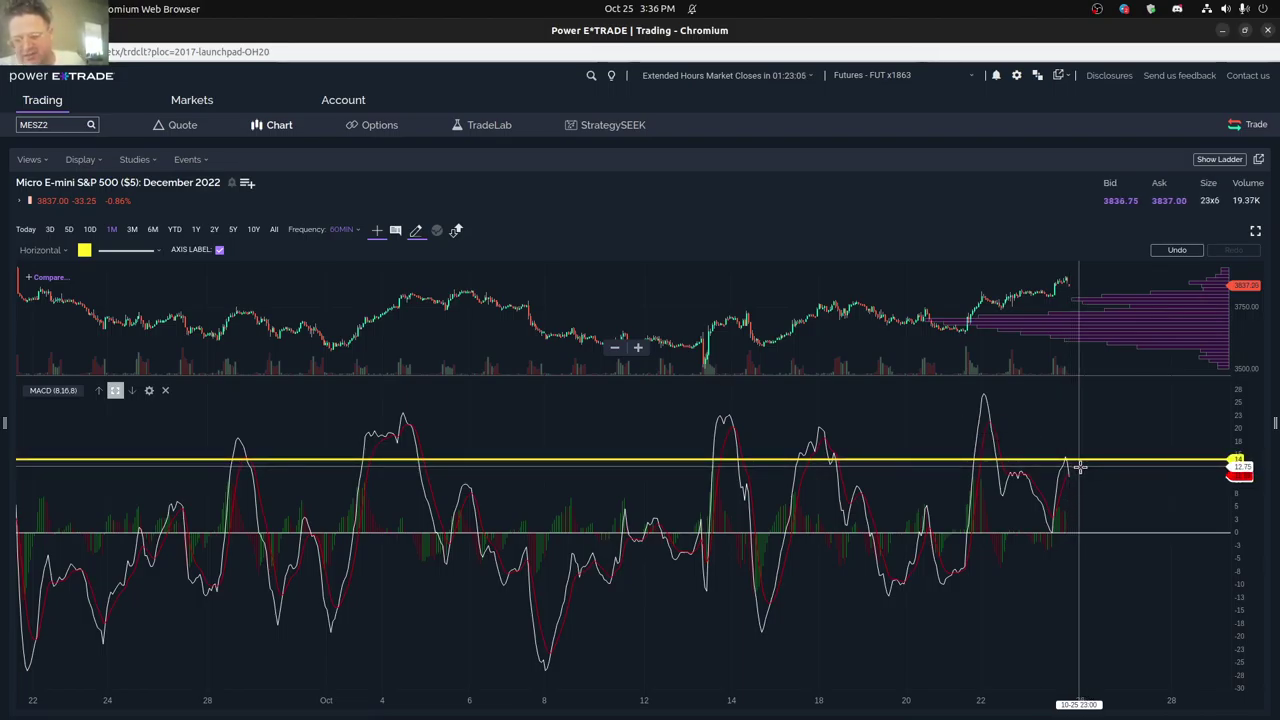